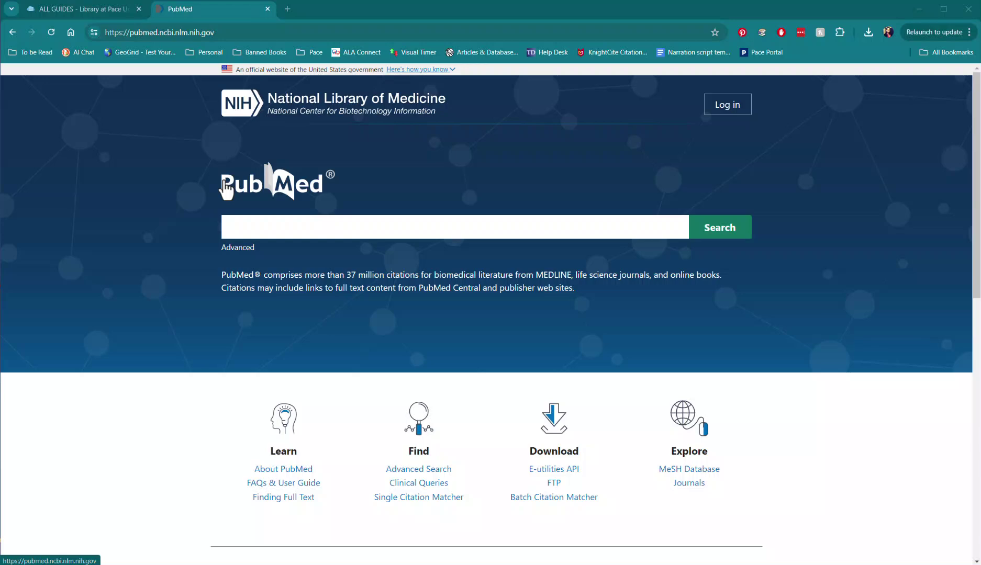
Step: Switch to the Pace University Library home page tab
key(ctrl+shift+Tab)
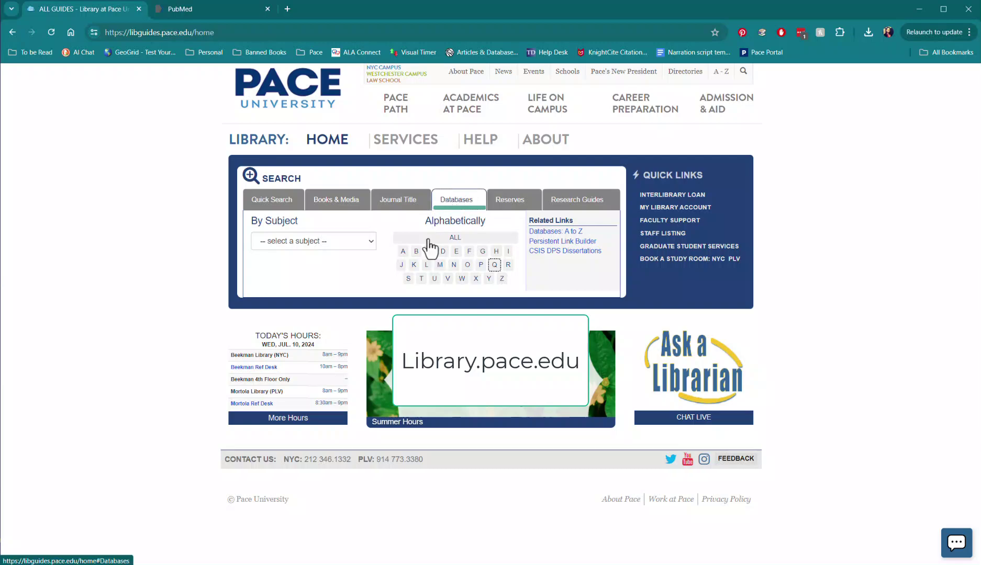
Step: List the databases starting with P and open PubMed through the library's access link
click(480, 266)
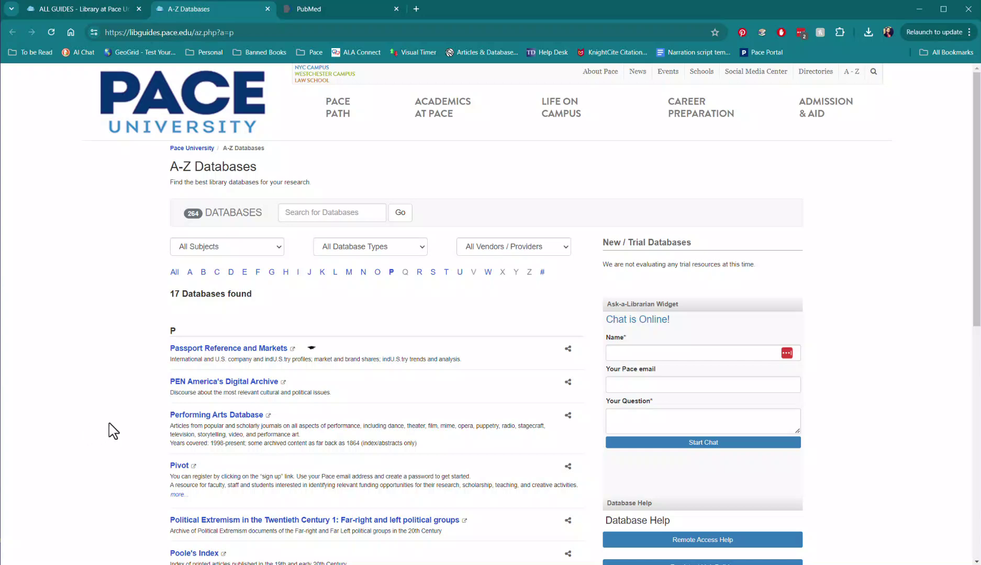
scroll(113, 430, down, 9)
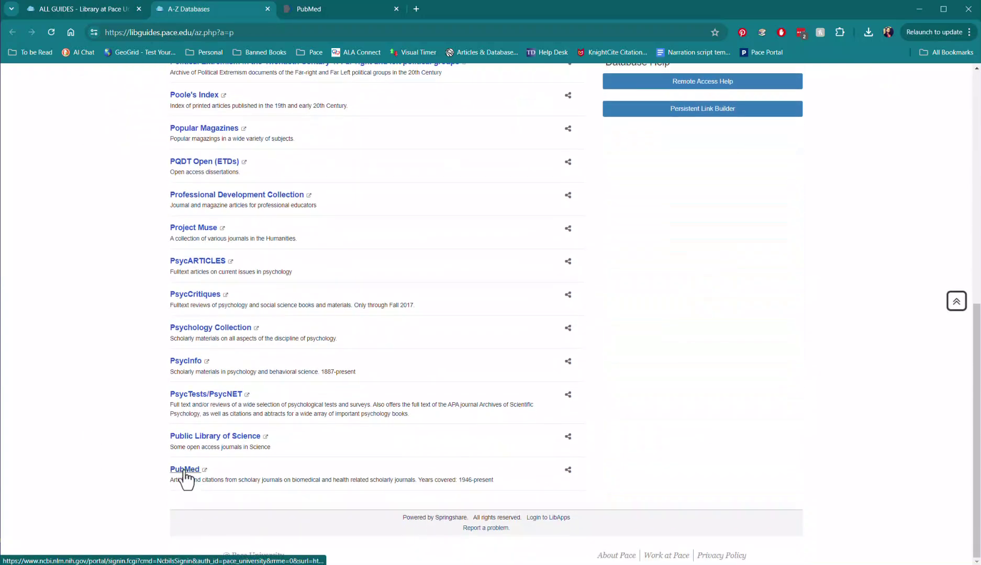
click(184, 471)
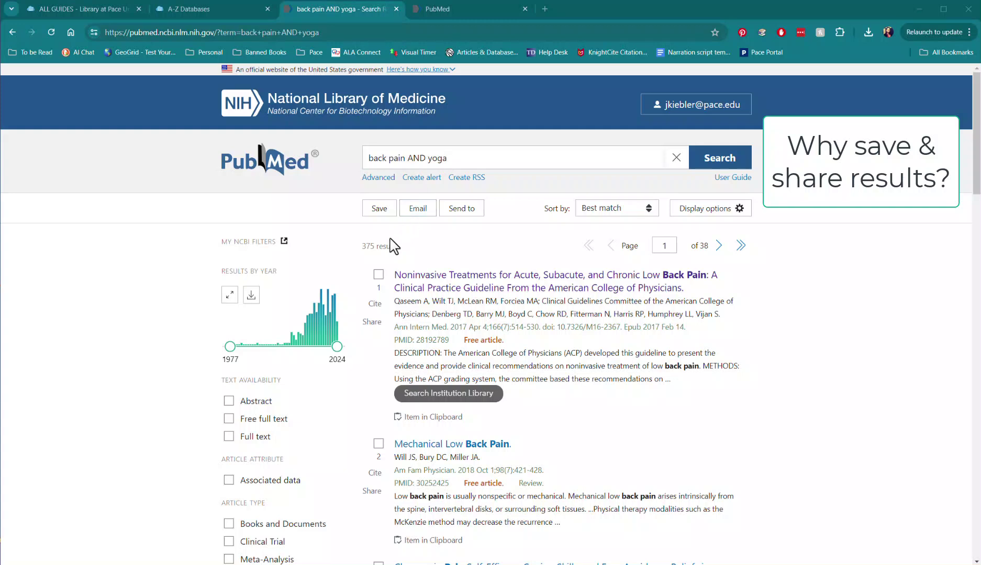
drag(398, 247, 361, 250)
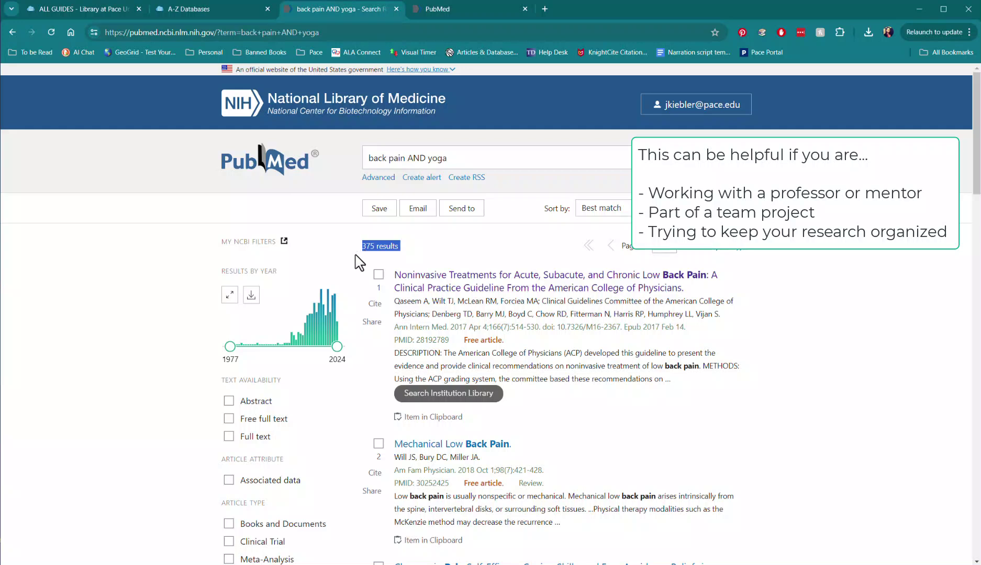
click(384, 238)
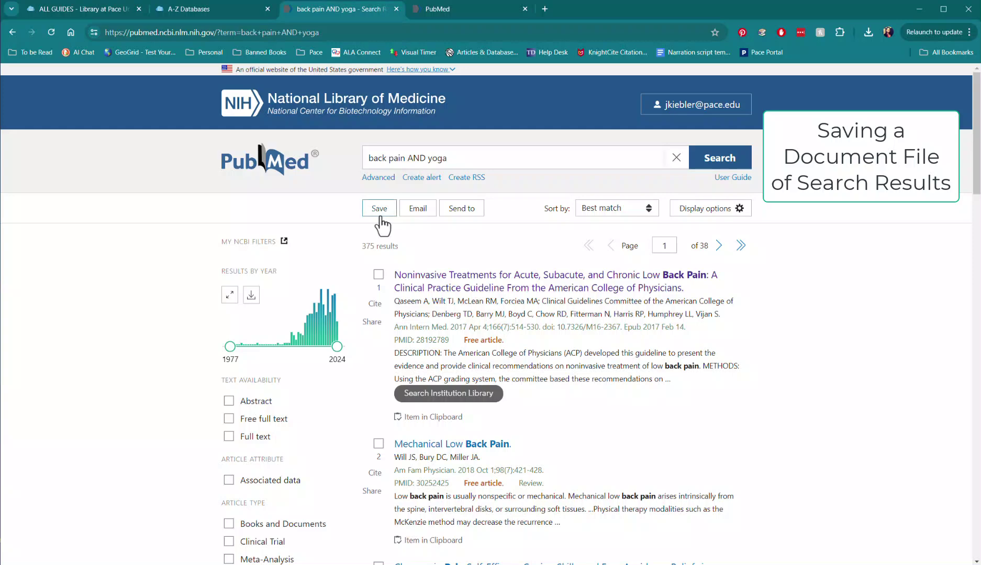
Step: Save all 375 back pain AND yoga results as a Summary (text) file
click(381, 210)
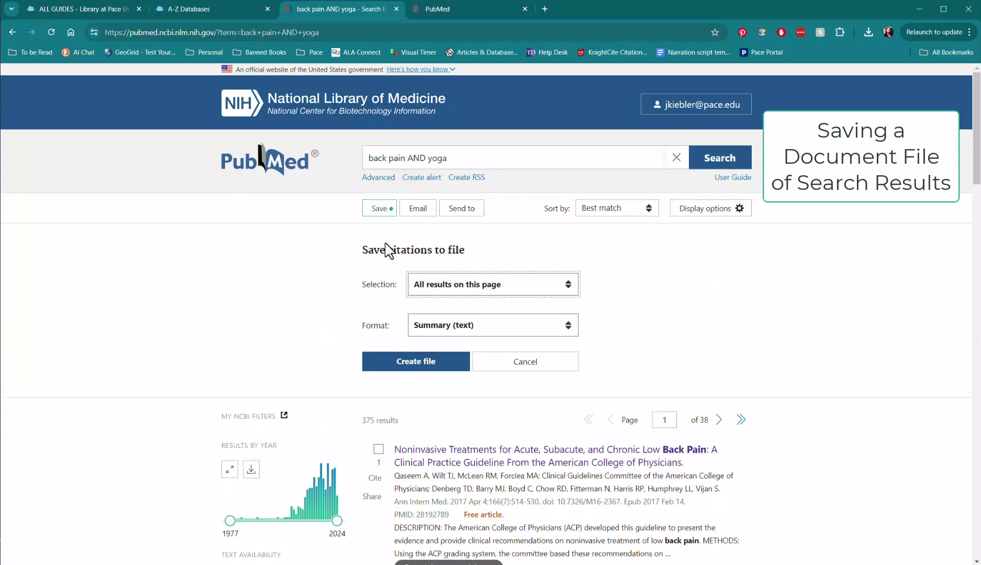
click(428, 288)
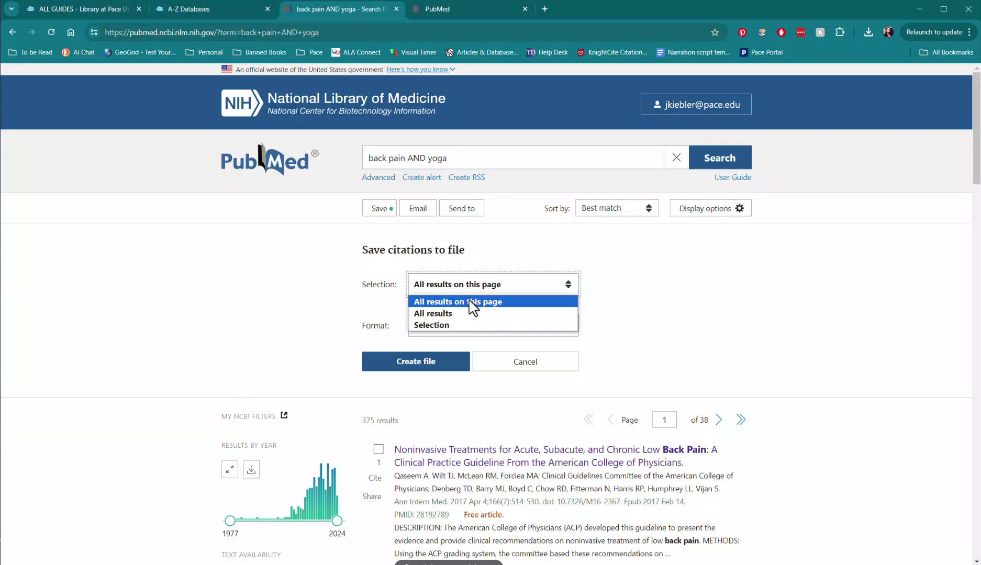
click(456, 314)
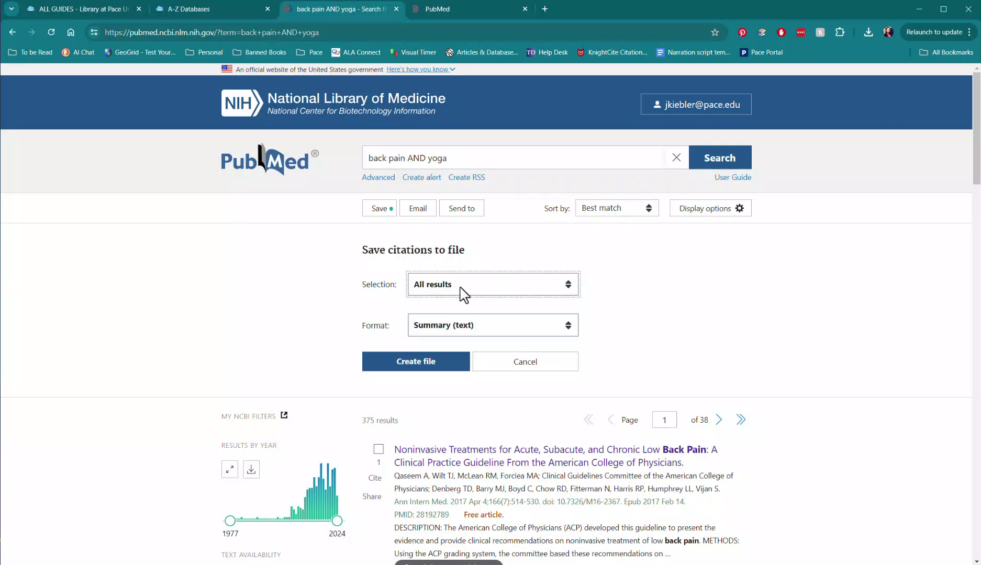
click(462, 293)
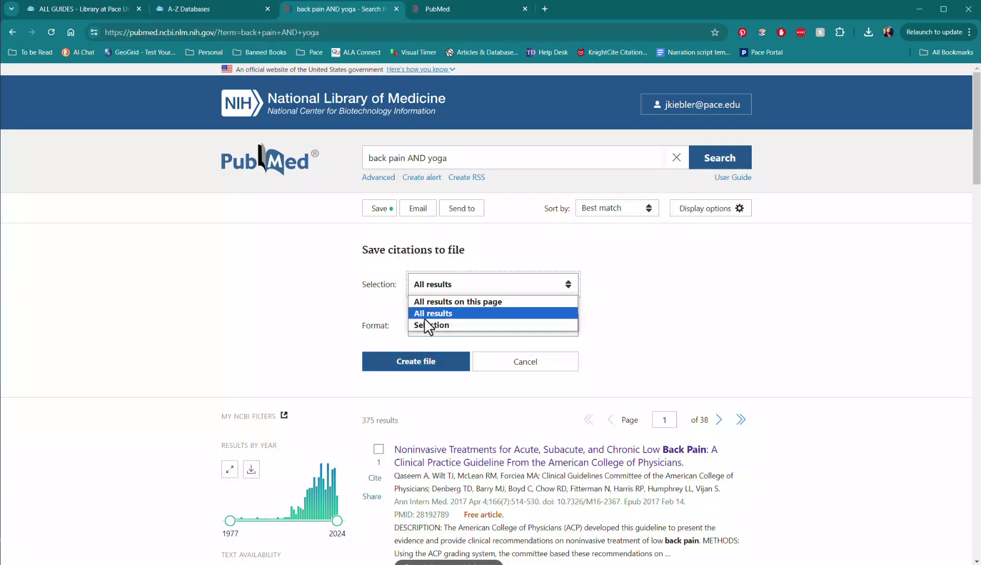
click(392, 311)
click(432, 328)
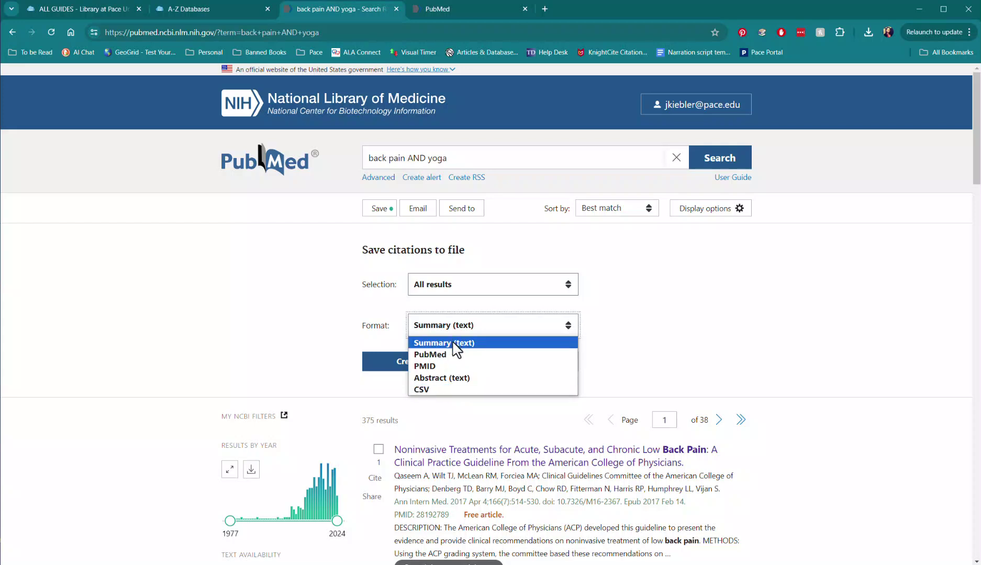
click(455, 345)
click(417, 365)
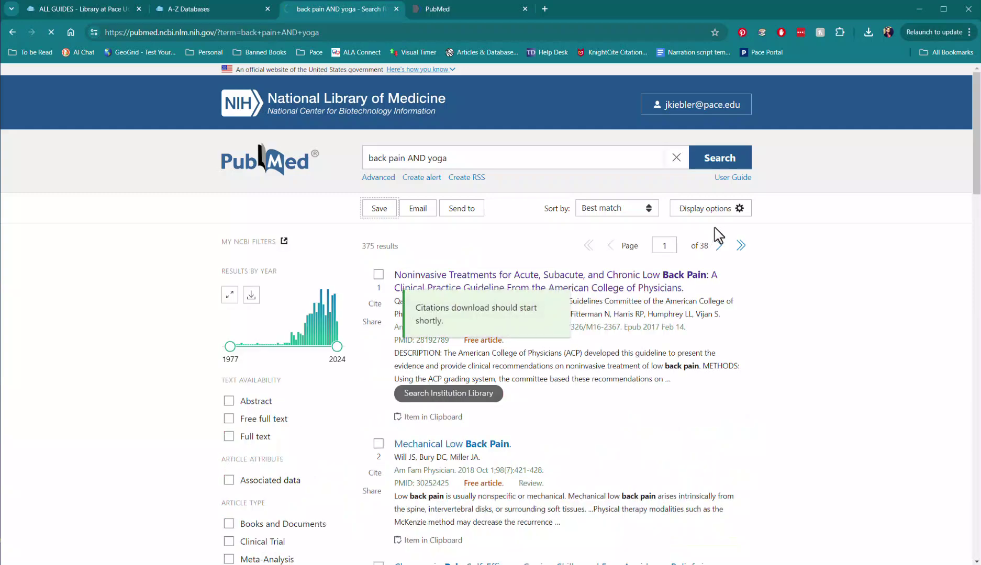
click(866, 30)
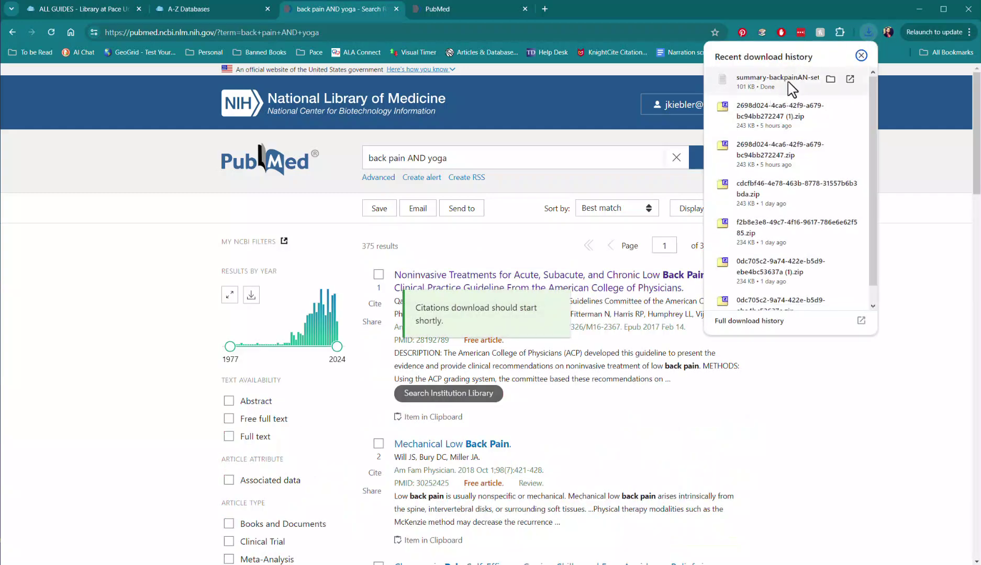
click(773, 92)
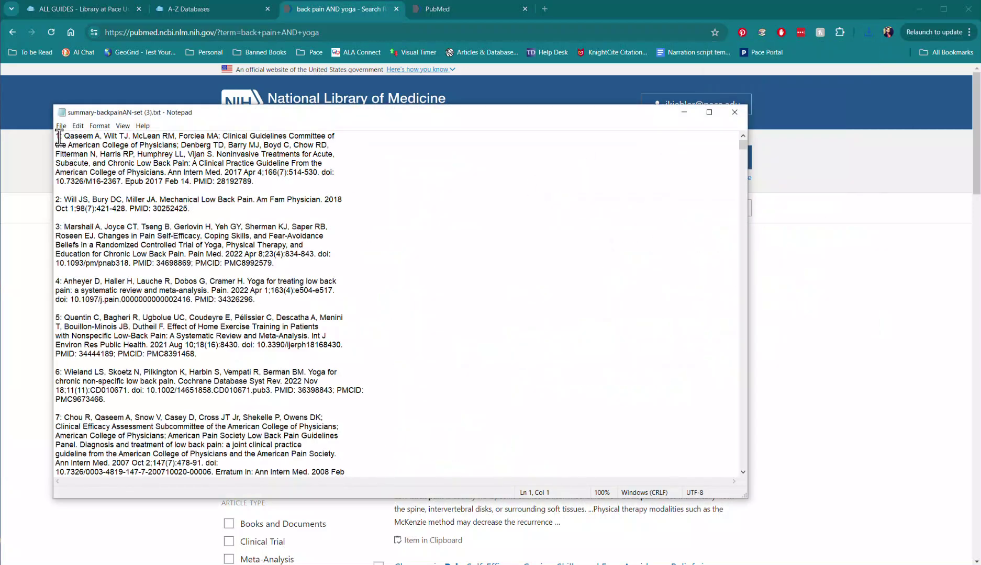
drag(59, 137, 260, 181)
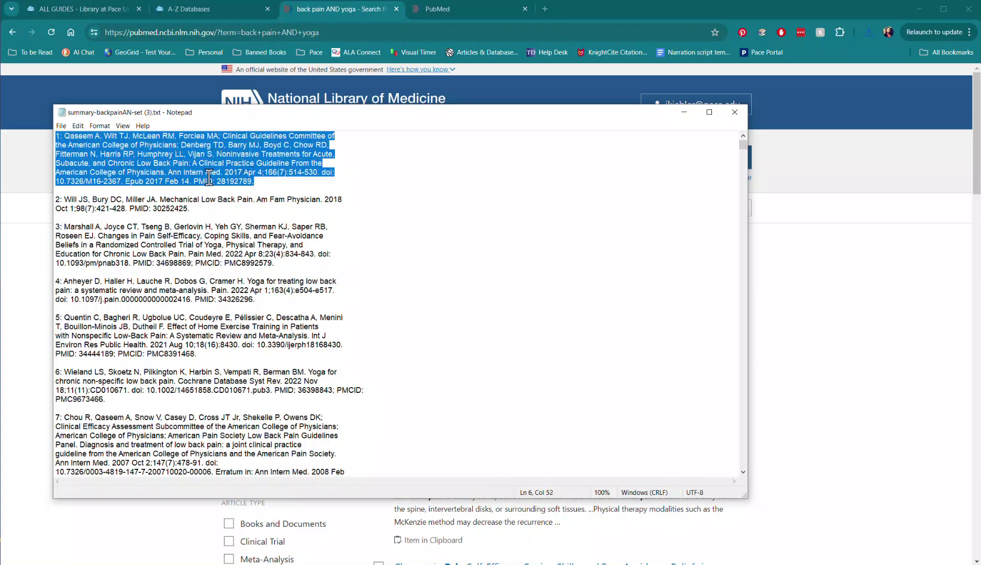
drag(58, 200, 199, 209)
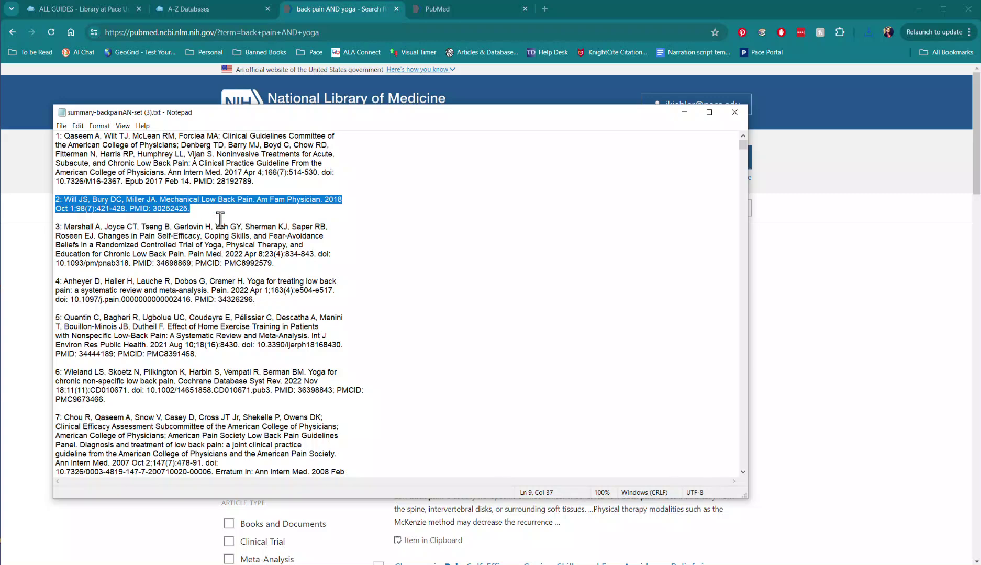
Step: Export the results in PubMed format and review the record fields in the downloaded file
click(734, 112)
click(378, 208)
click(451, 325)
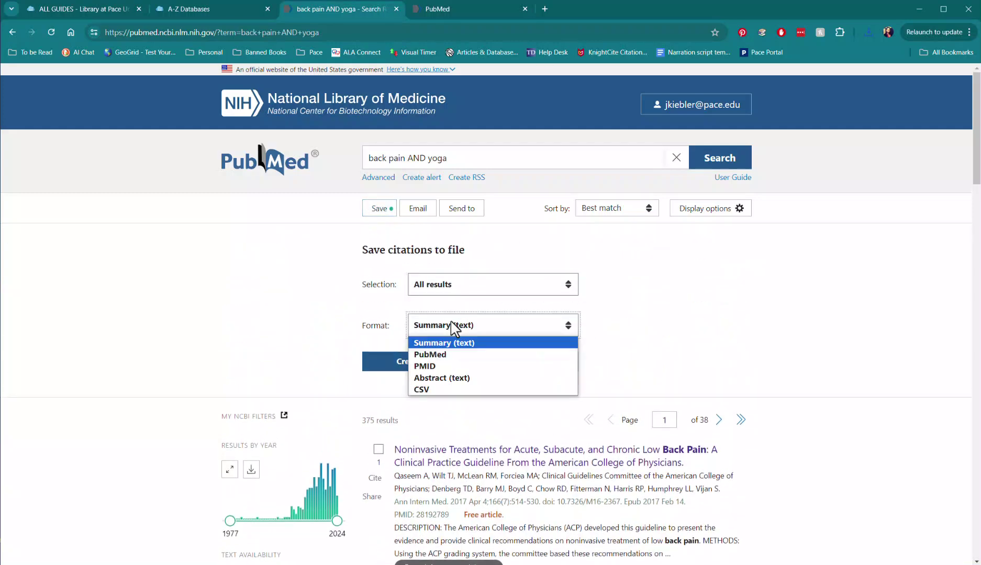
click(453, 355)
click(451, 367)
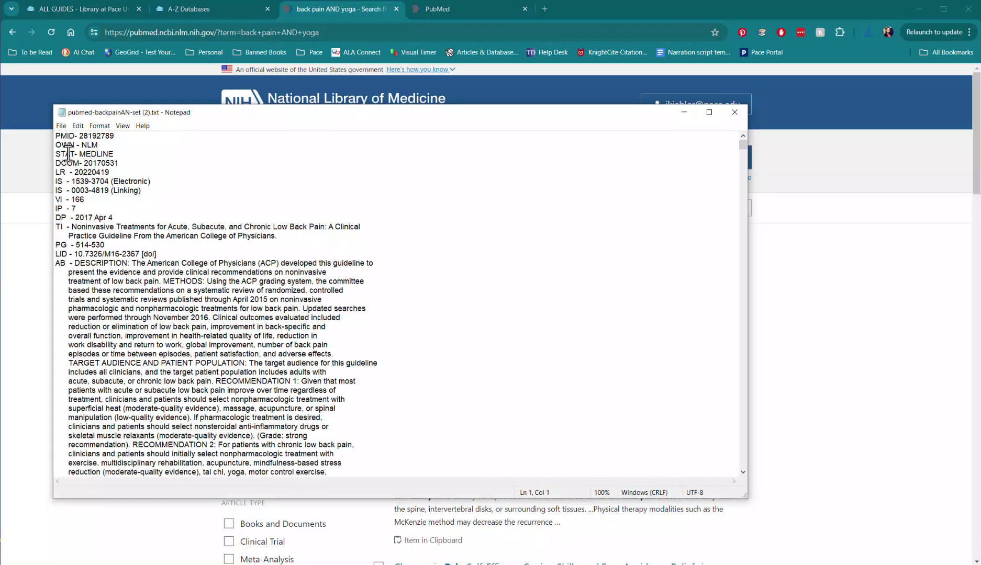
drag(56, 145, 308, 372)
scroll(258, 369, down, 13)
scroll(258, 369, down, 16)
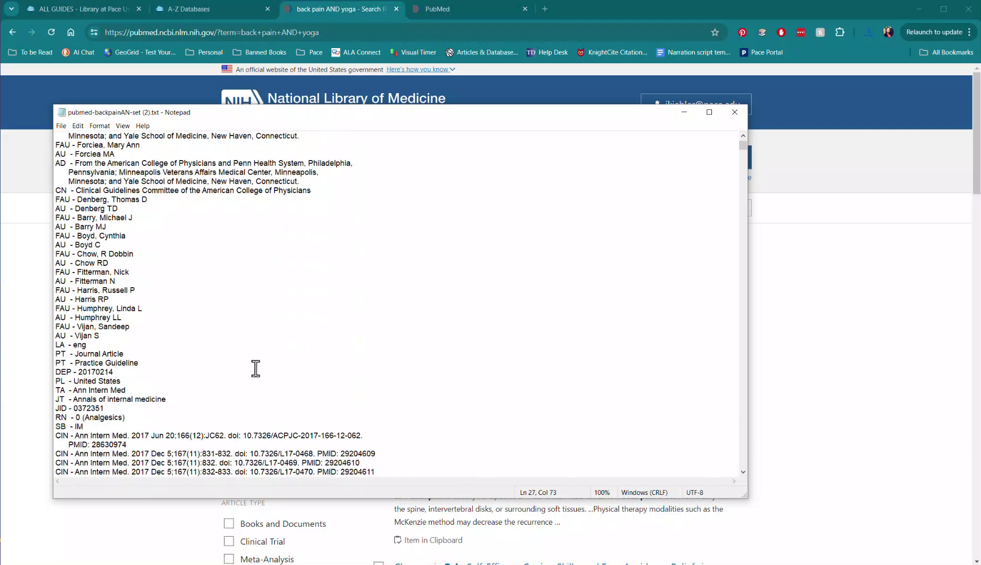
scroll(268, 371, down, 1)
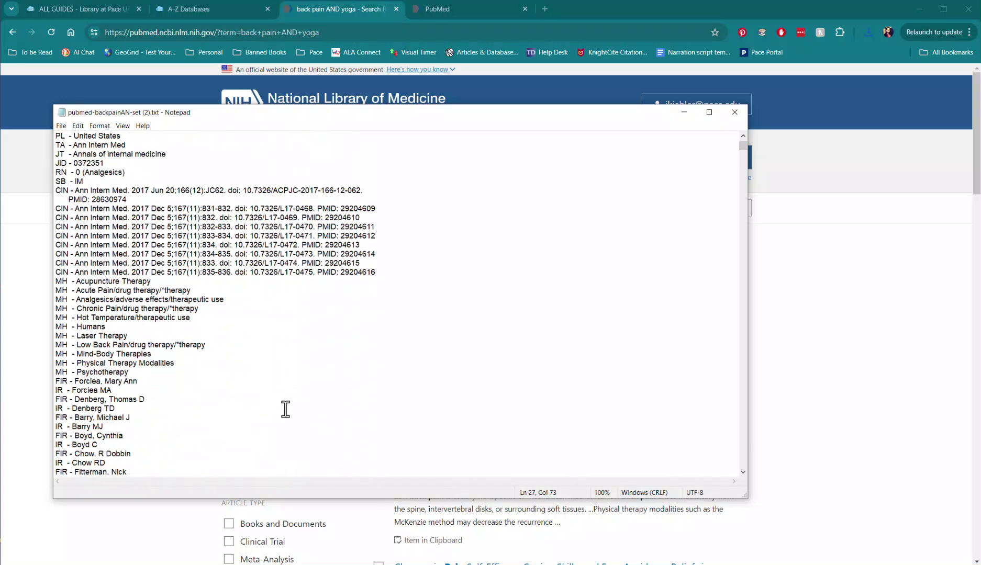
scroll(280, 394, up, 10)
scroll(282, 395, up, 20)
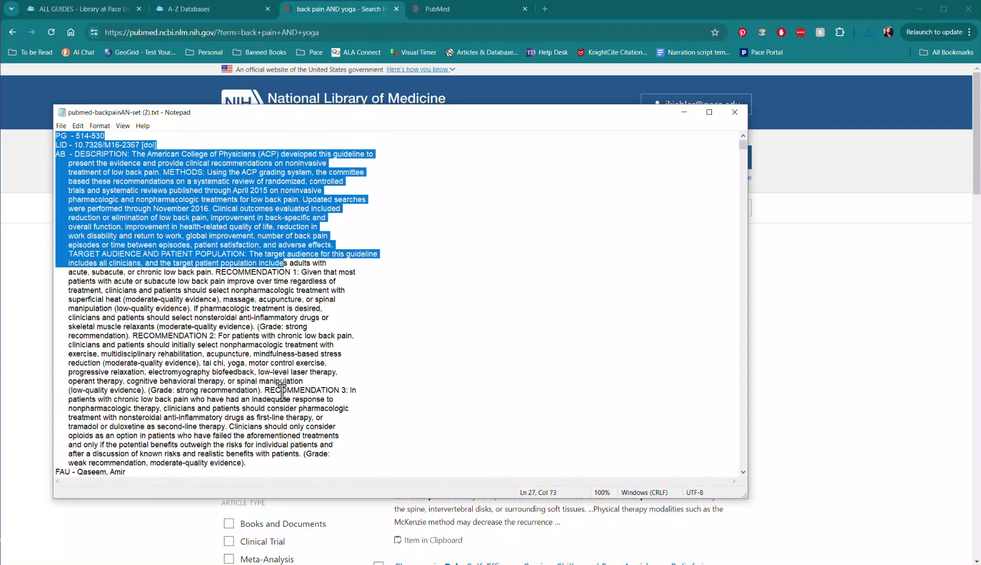
click(161, 134)
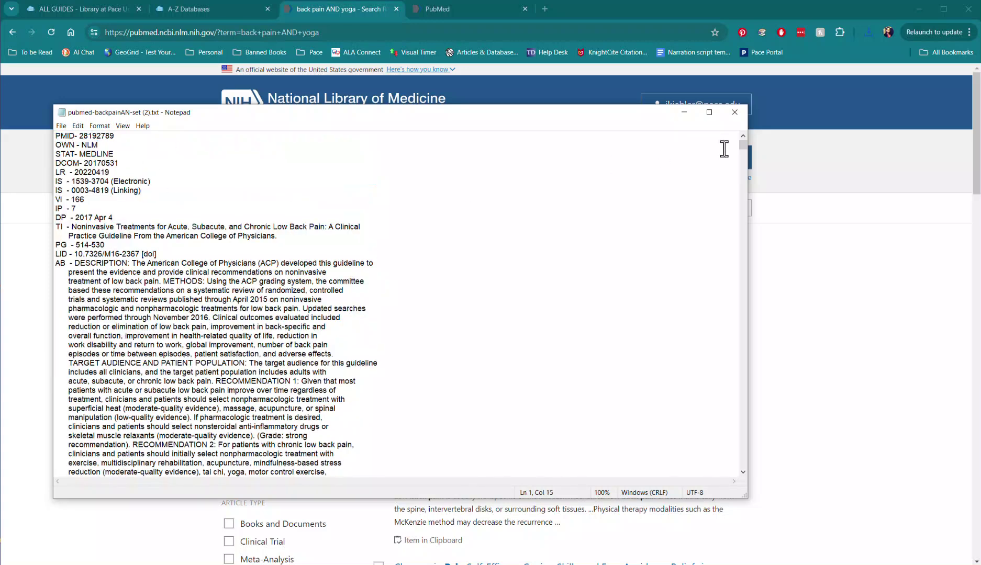
Step: Export the results in PMID format and view the ID list in Notepad
click(734, 112)
click(463, 330)
click(455, 365)
click(445, 366)
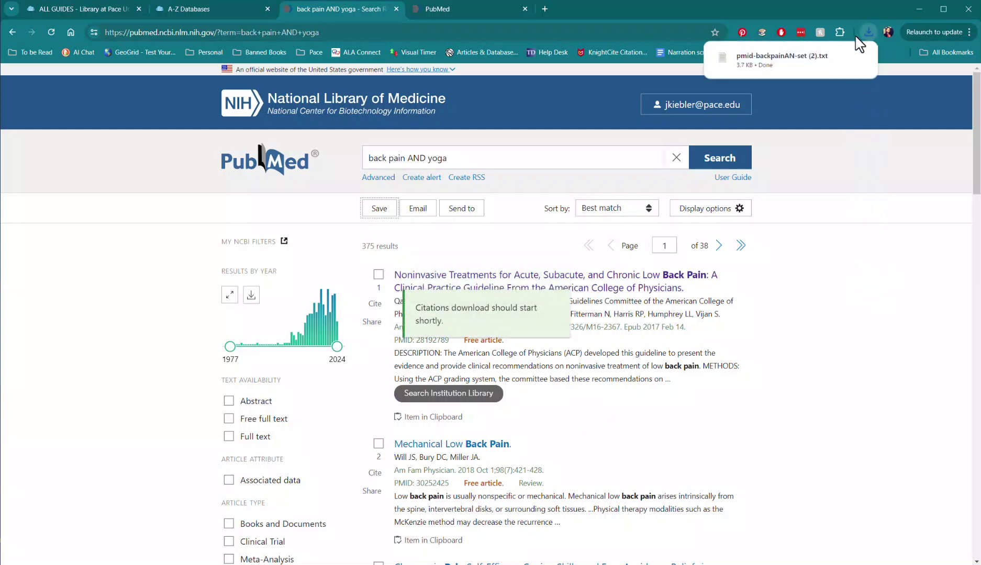
click(791, 62)
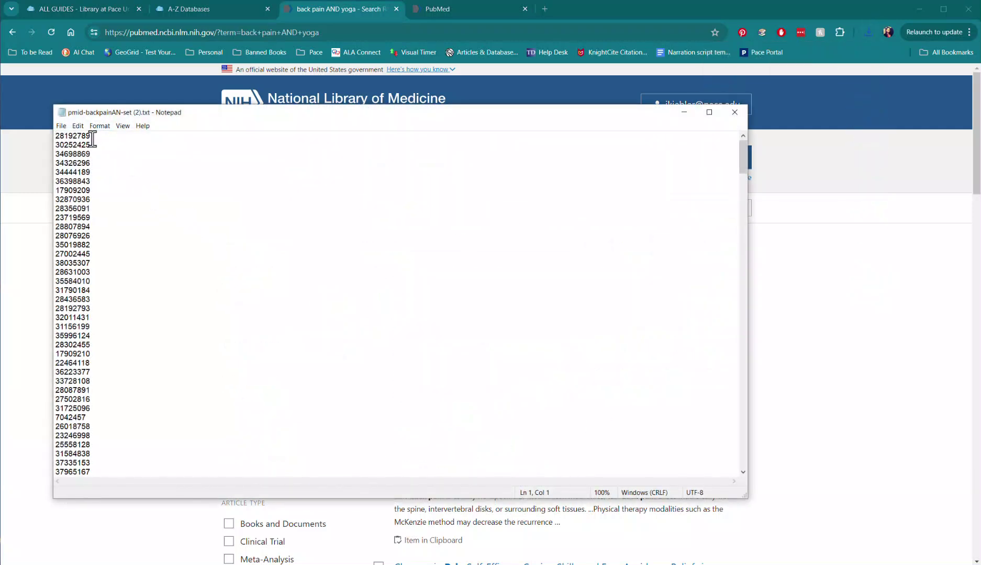
drag(87, 145, 96, 327)
click(97, 327)
Step: Close the PMID file and create an Abstract (text) export of the results
click(734, 112)
click(379, 208)
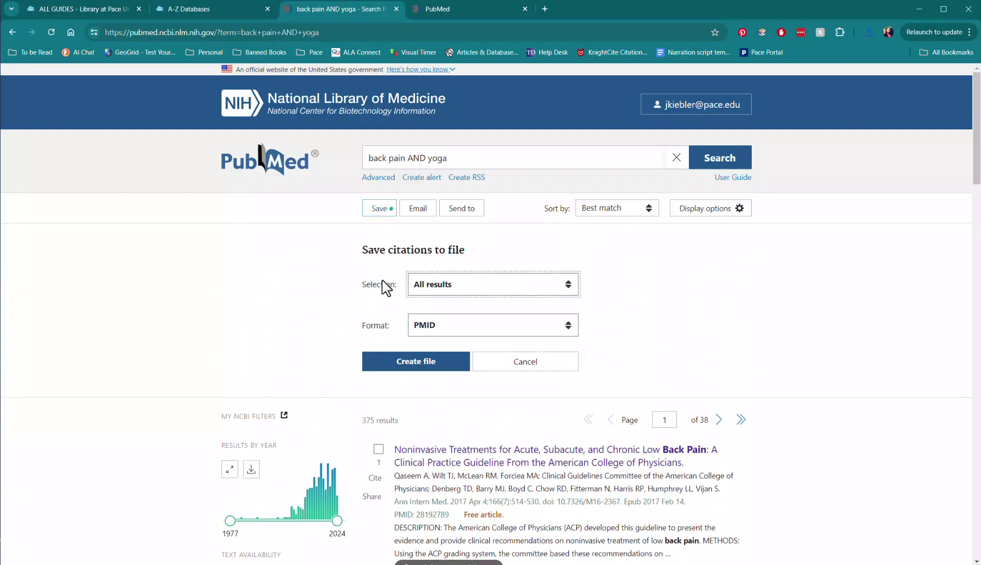
click(442, 327)
click(438, 378)
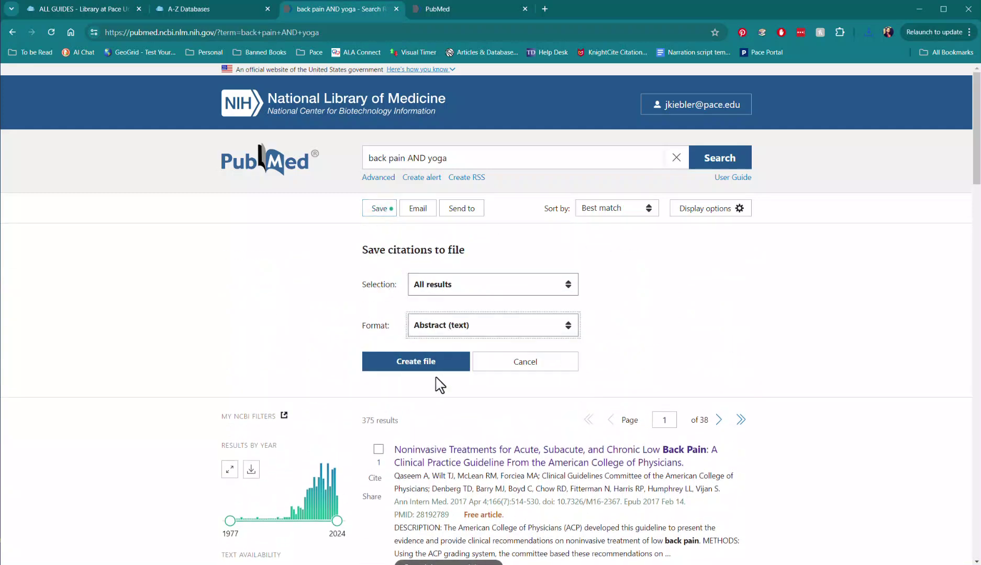
click(405, 369)
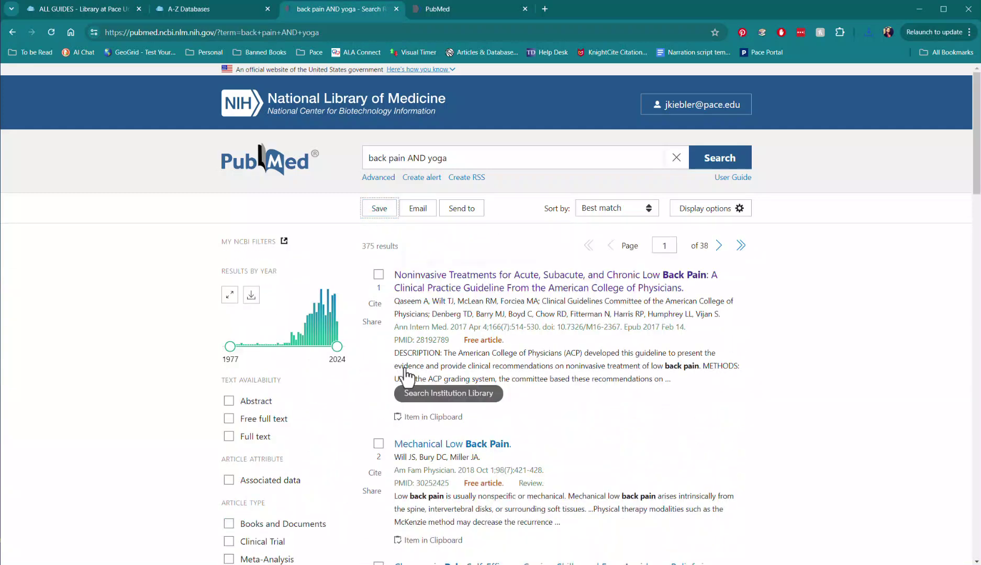
Step: Open abstract-backpainAN-set (2).txt from downloads and read through the citations
click(866, 31)
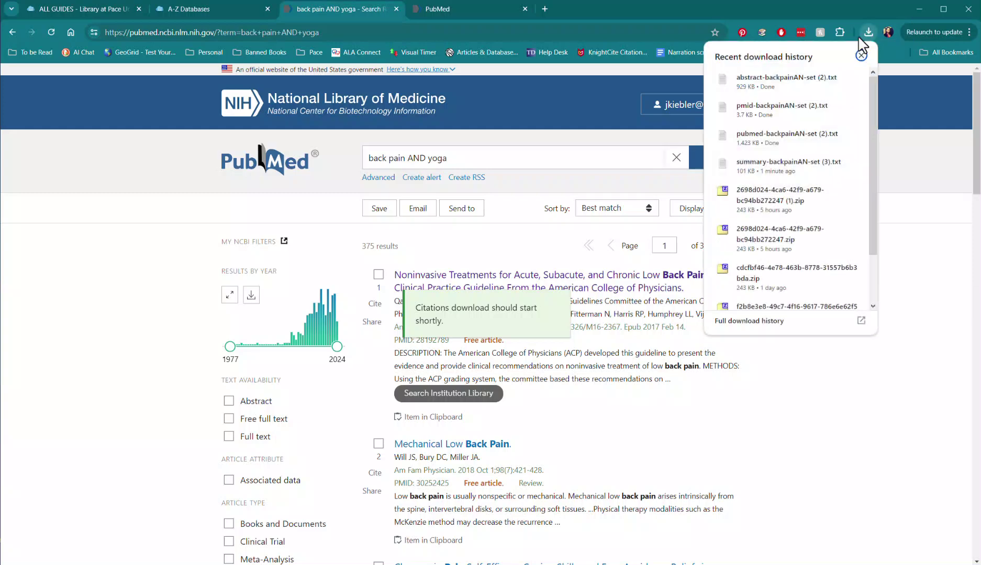
click(809, 83)
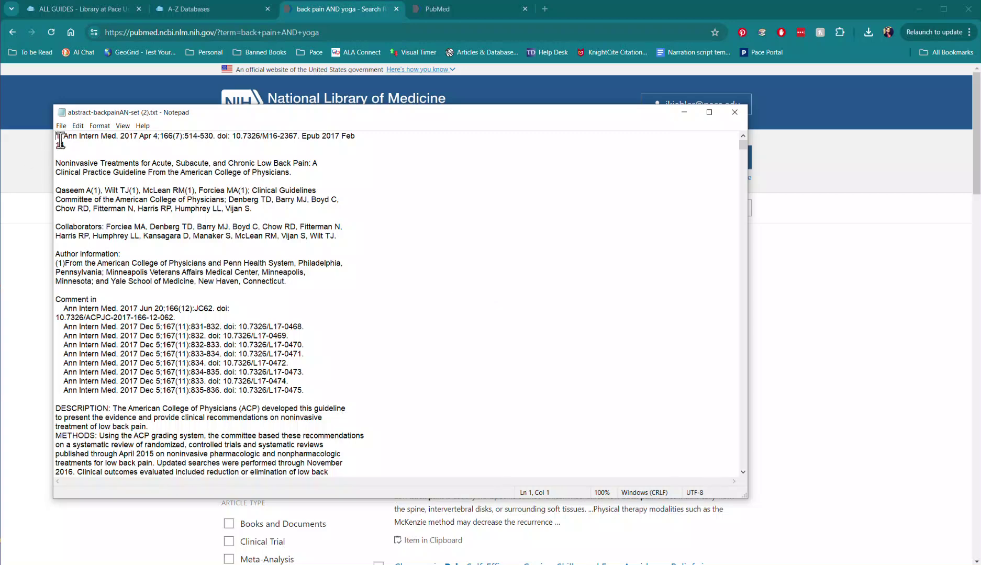
drag(58, 139, 318, 436)
scroll(314, 432, down, 6)
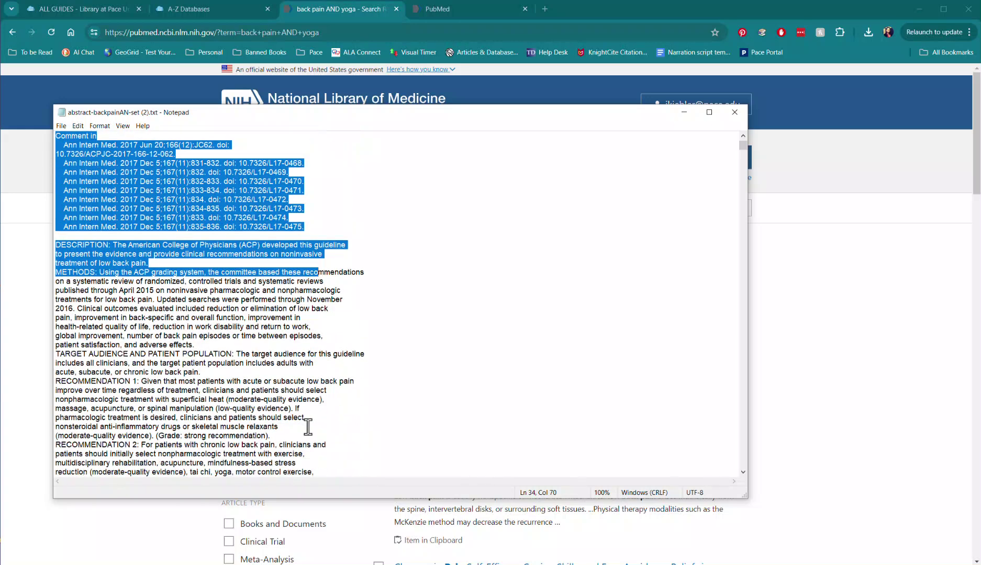
scroll(308, 426, down, 11)
scroll(304, 425, up, 3)
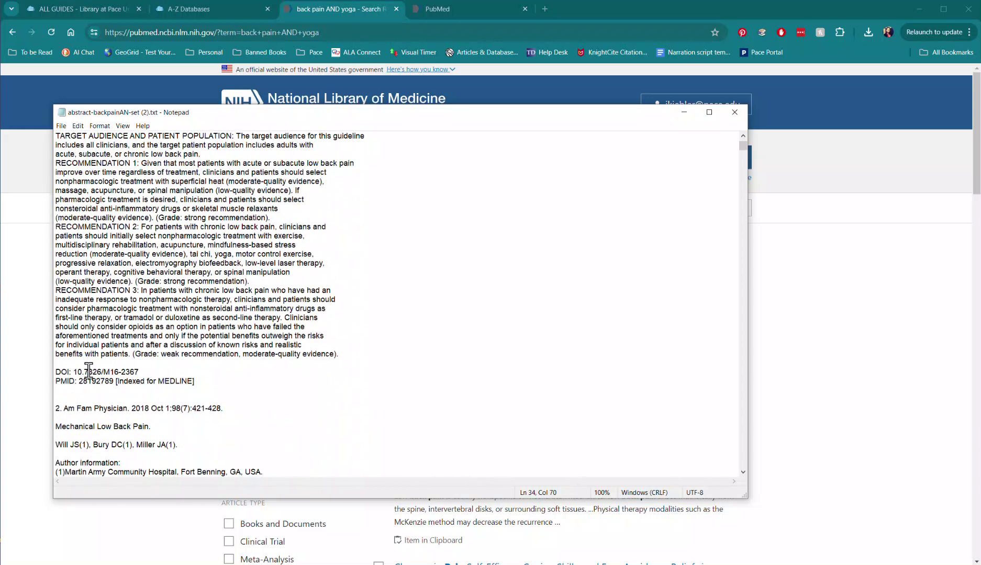
scroll(319, 361, down, 4)
scroll(316, 361, up, 4)
scroll(316, 360, up, 13)
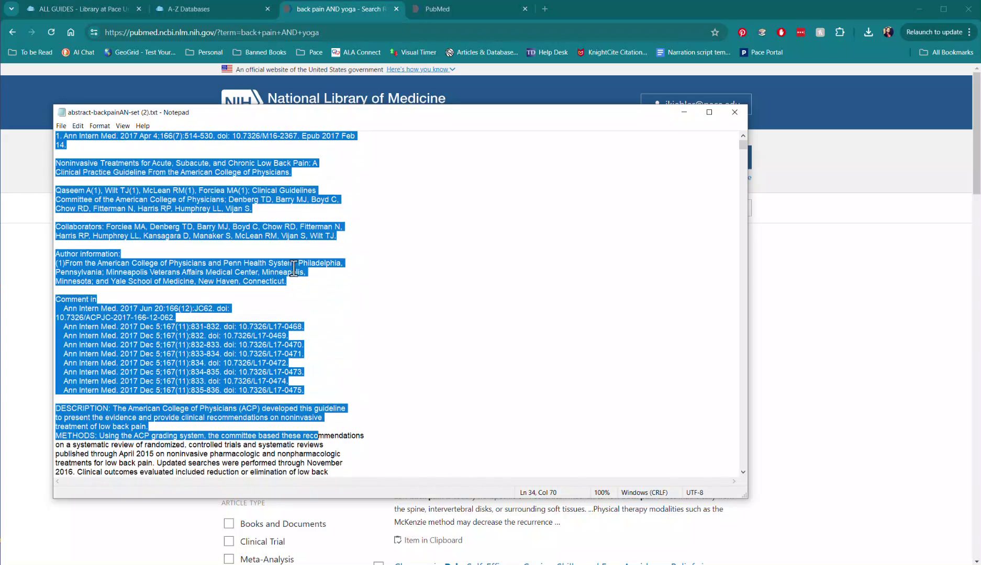
Step: Close the abstract file, export the results as CSV, and open csv-backpainAN-set (3).csv in Excel
click(293, 265)
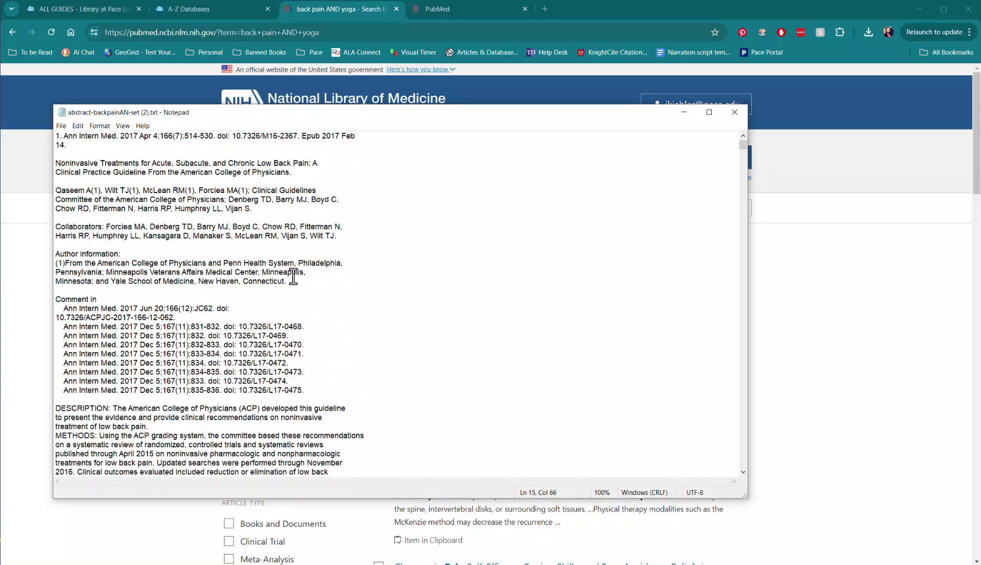
click(734, 113)
click(379, 208)
click(463, 327)
click(440, 394)
click(416, 365)
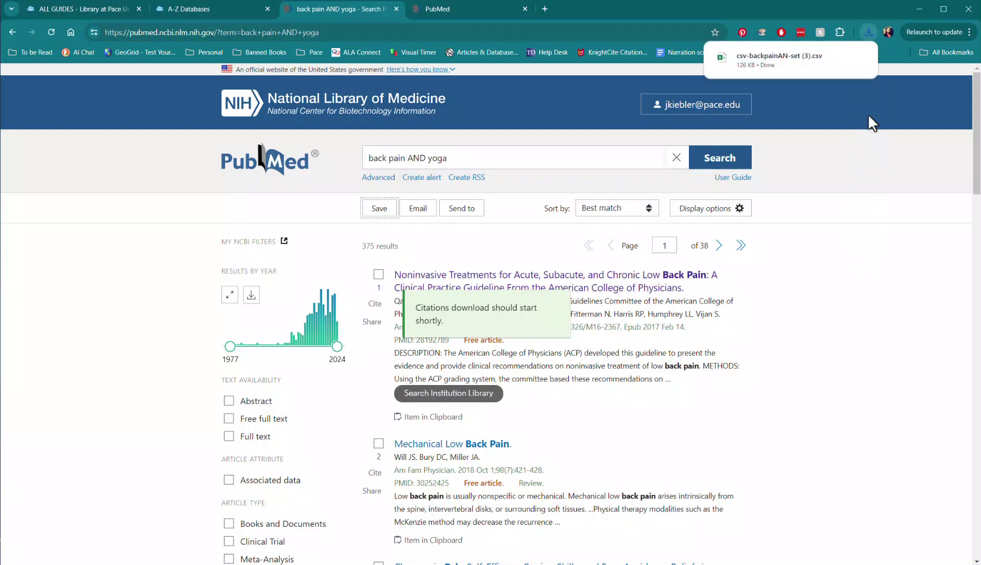
mouse_move(790, 57)
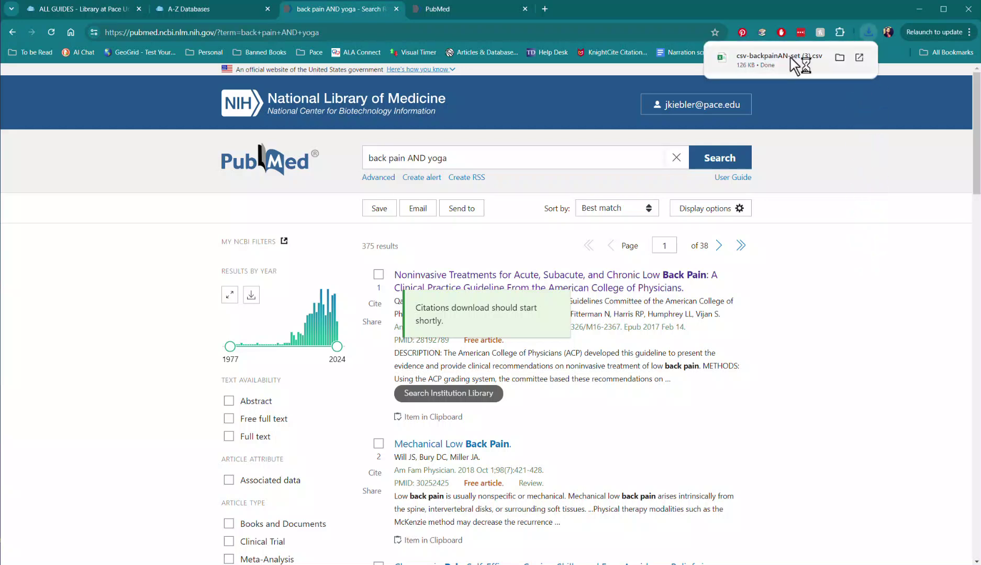
click(779, 59)
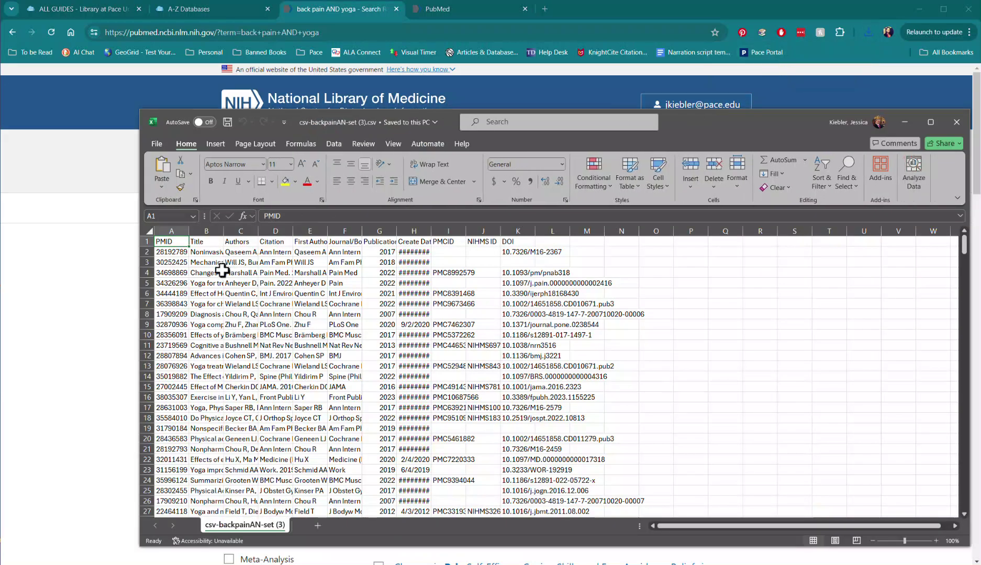
Step: Wrap text across the whole sheet, widen all columns and autofit row heights
click(149, 231)
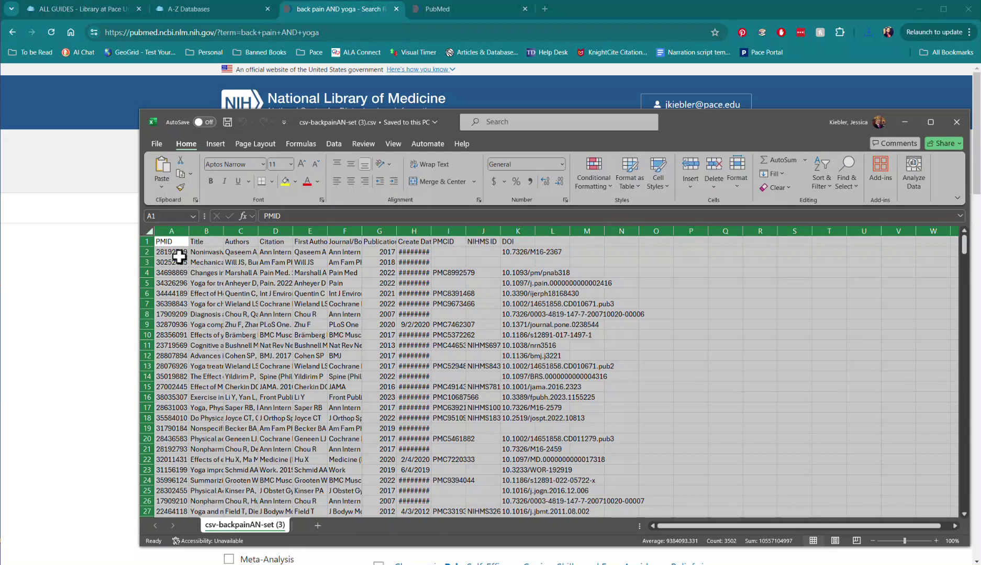
click(430, 166)
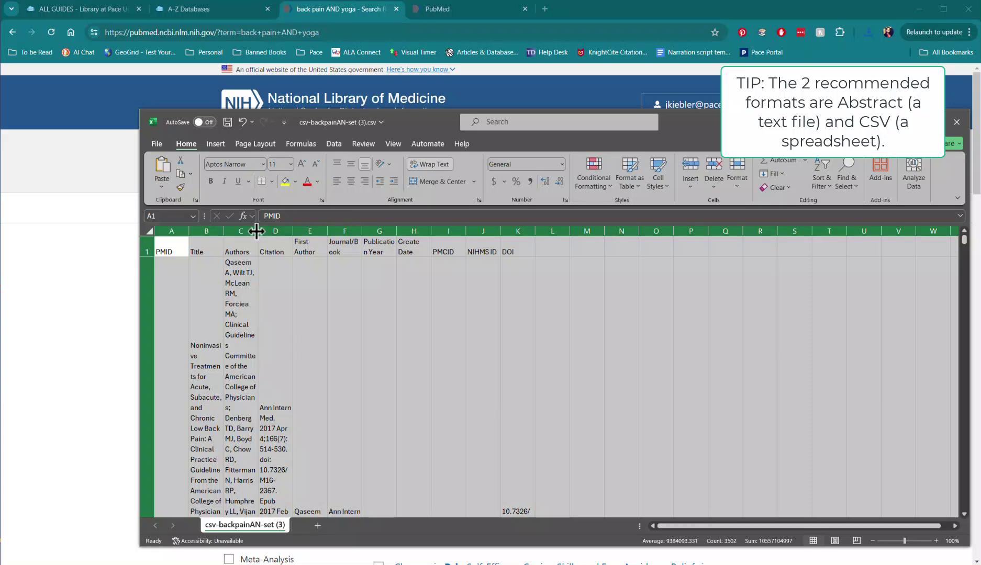
drag(256, 231, 285, 230)
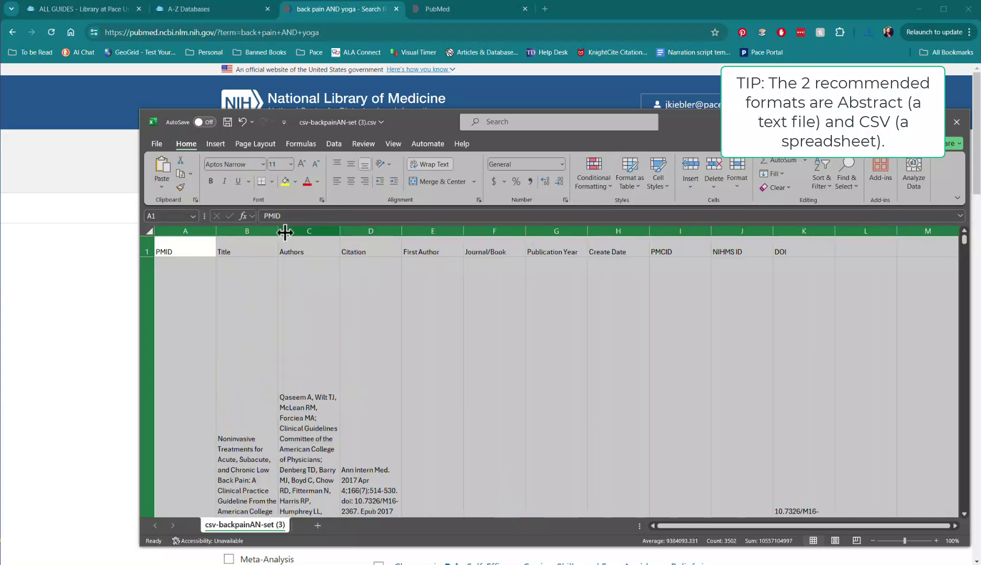
double_click(145, 261)
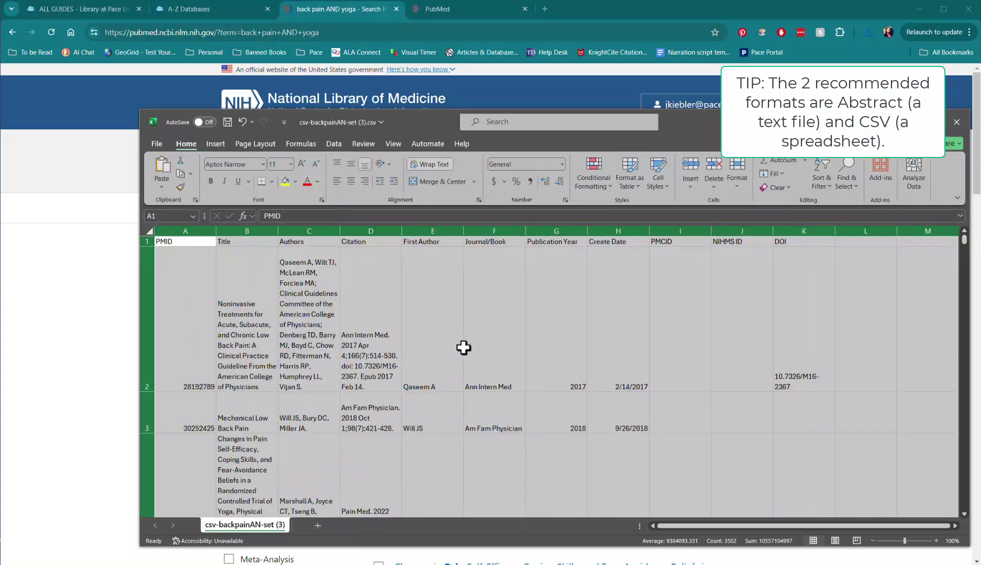
Step: Inspect the first citation's journal in F2 and DOI in K2
click(502, 368)
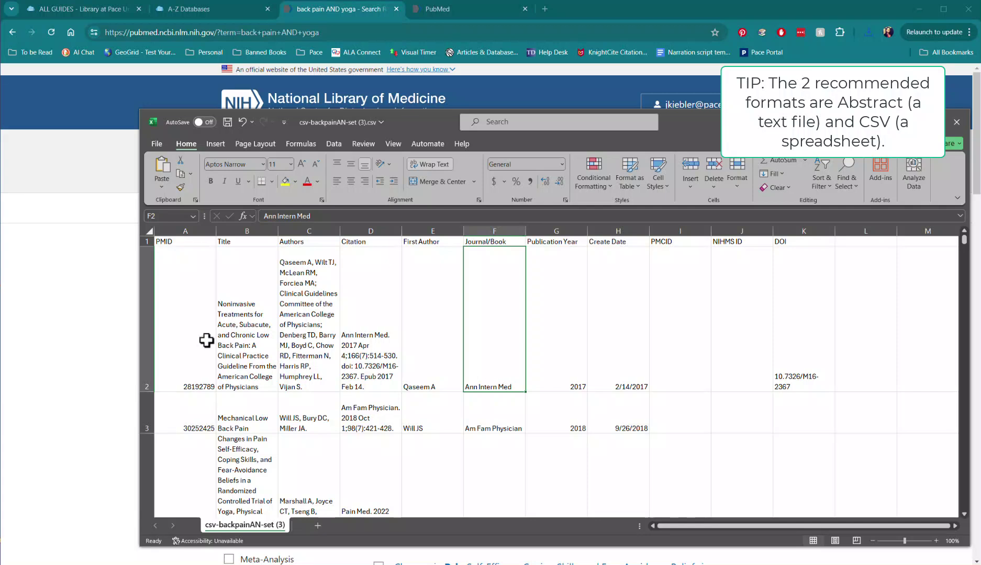
click(146, 339)
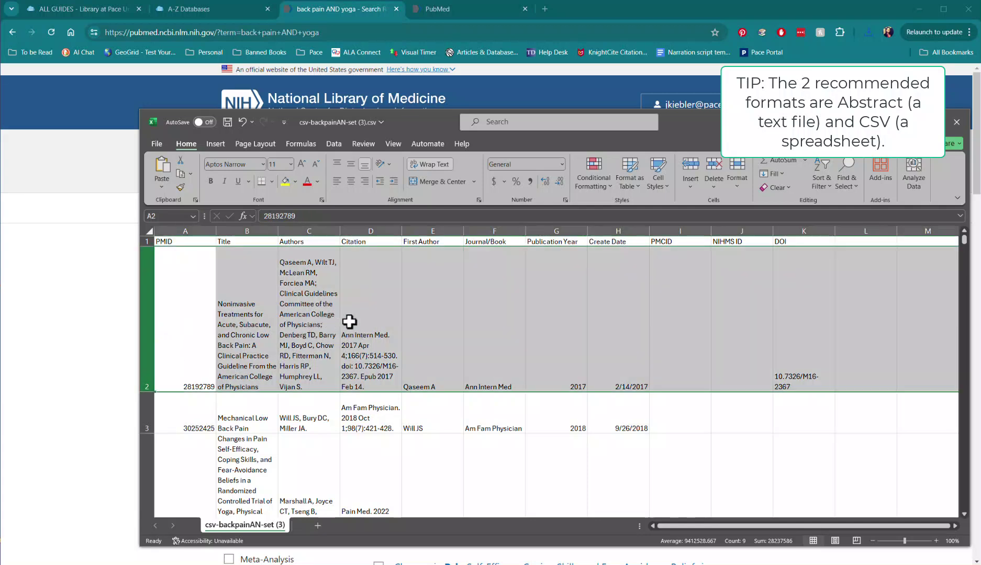
double_click(825, 377)
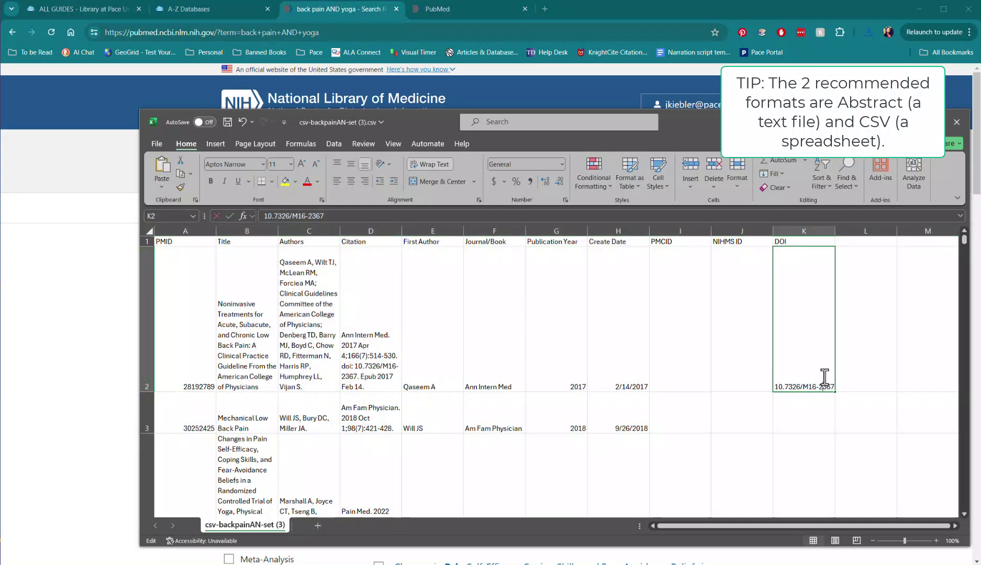
click(177, 346)
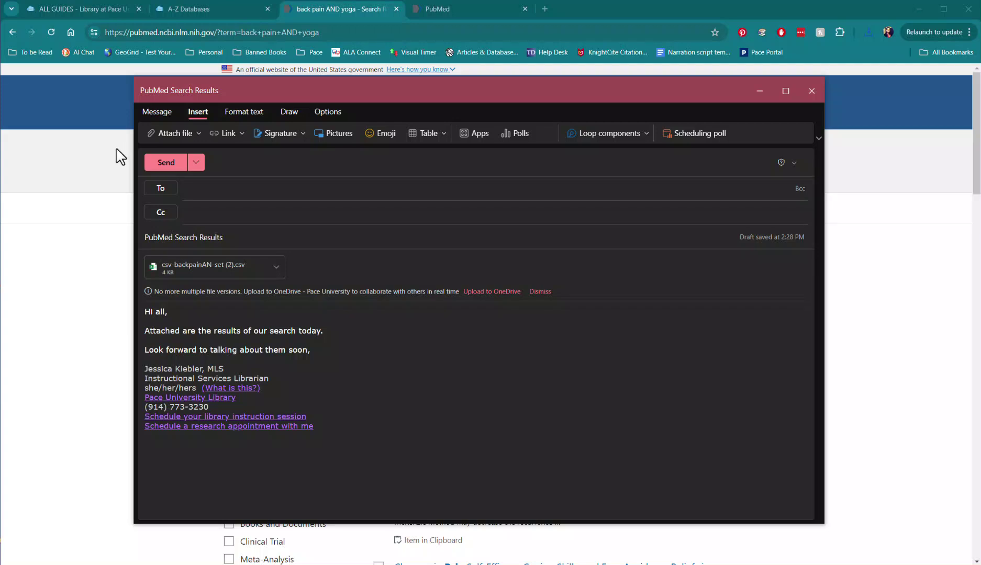
Step: Check the CSV attachment in the PubMed Search Results draft, then return to PubMed
click(193, 272)
key(alt+Tab)
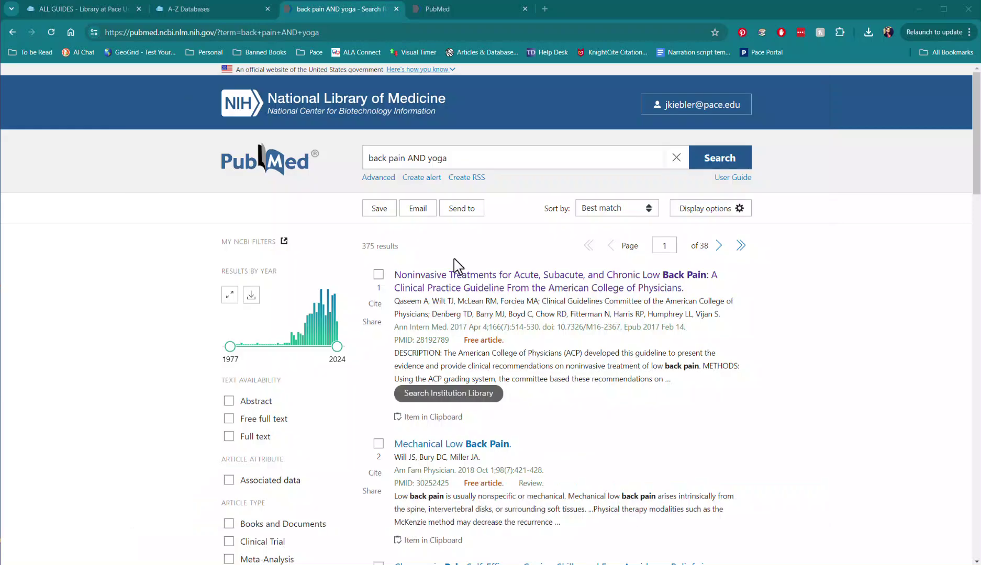
Step: Fill the email citations form with only the first result, in Summary format
click(427, 214)
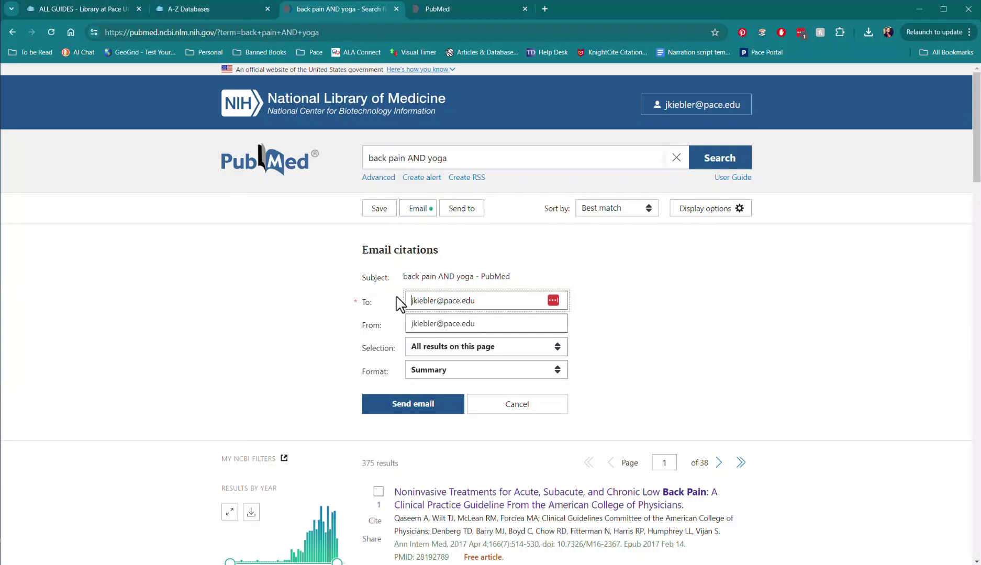
click(422, 350)
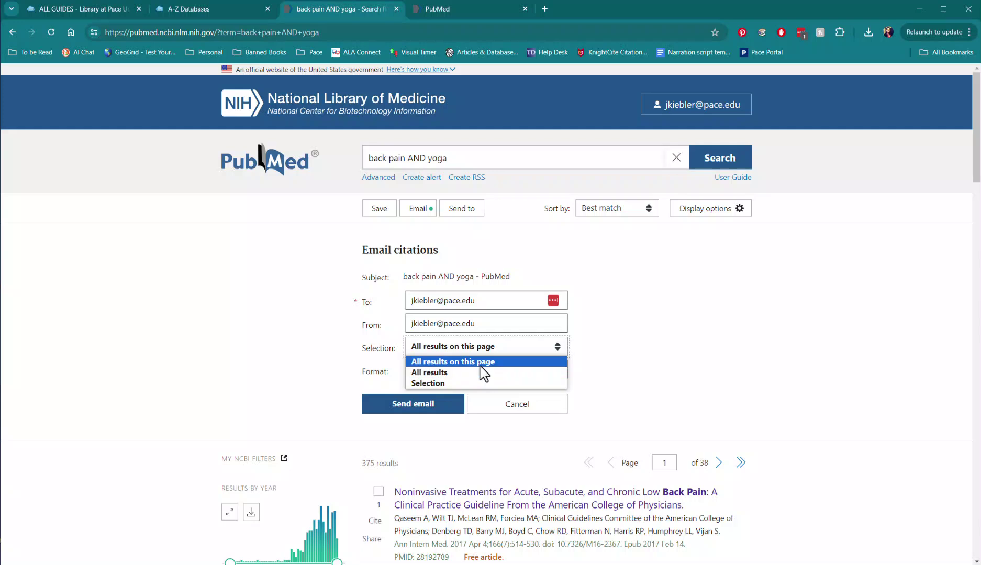
click(461, 384)
click(378, 505)
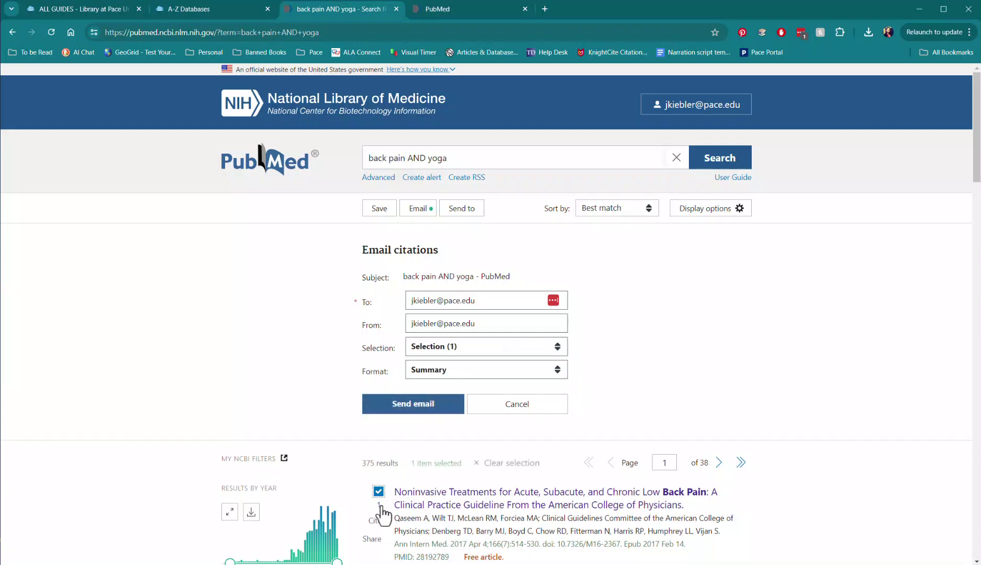
click(461, 370)
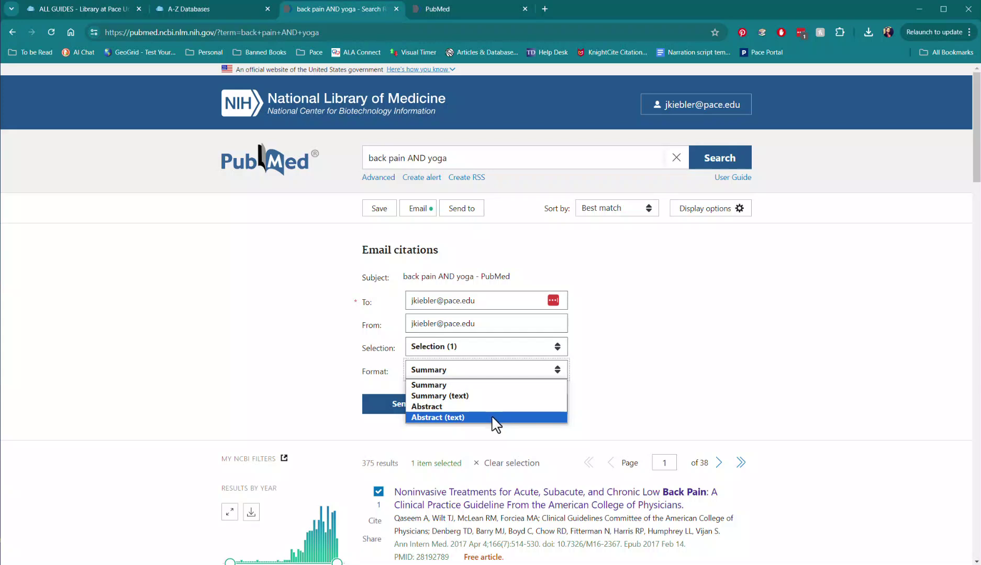
click(490, 437)
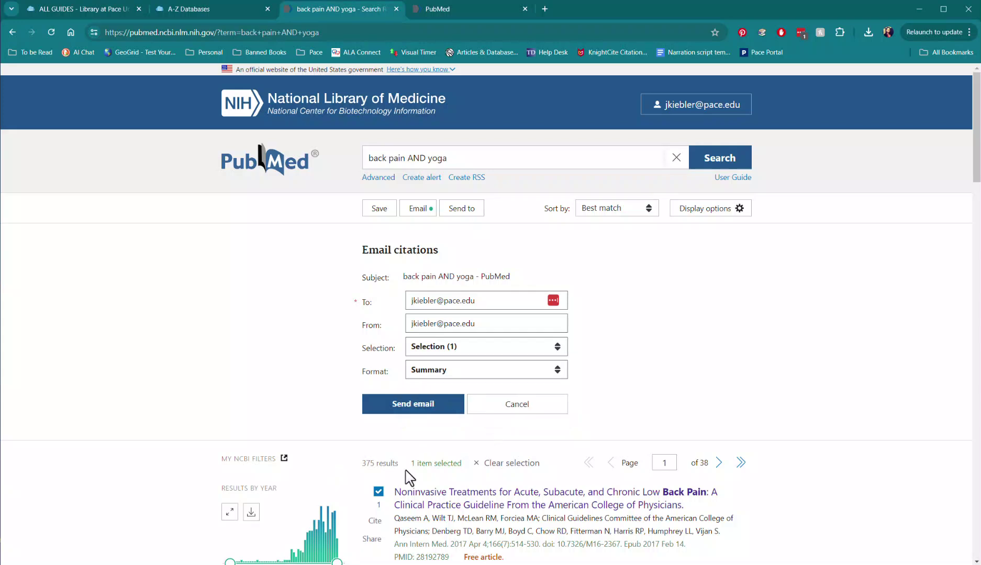
drag(400, 466, 360, 465)
Step: Tick results 2 and 3 alongside the first and send all three to the Clipboard
click(471, 211)
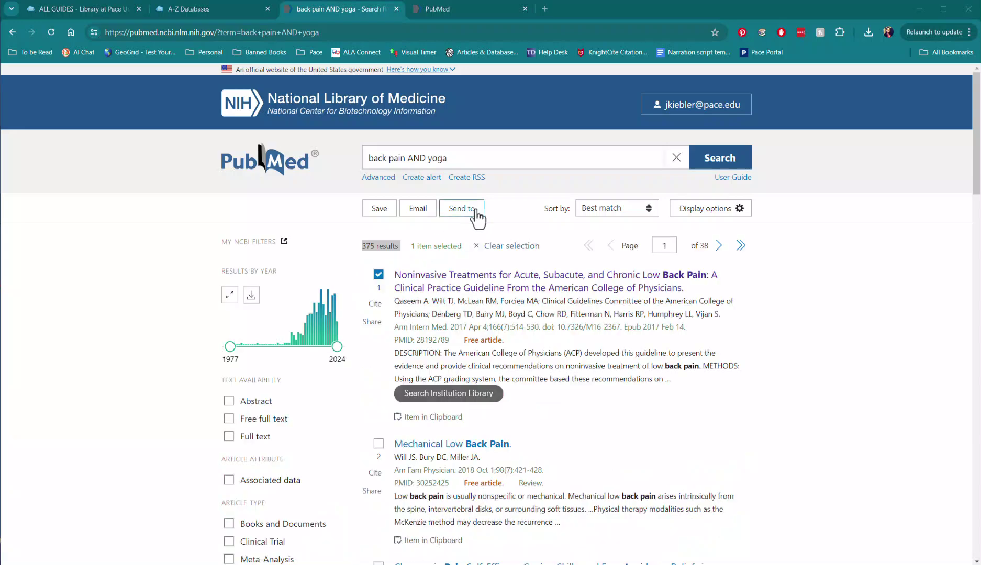
click(477, 215)
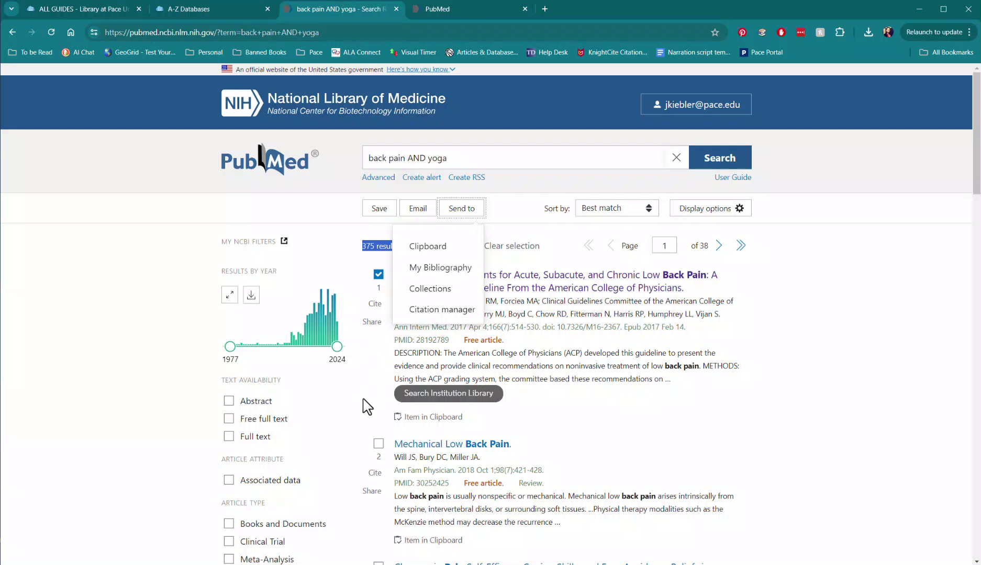
click(378, 444)
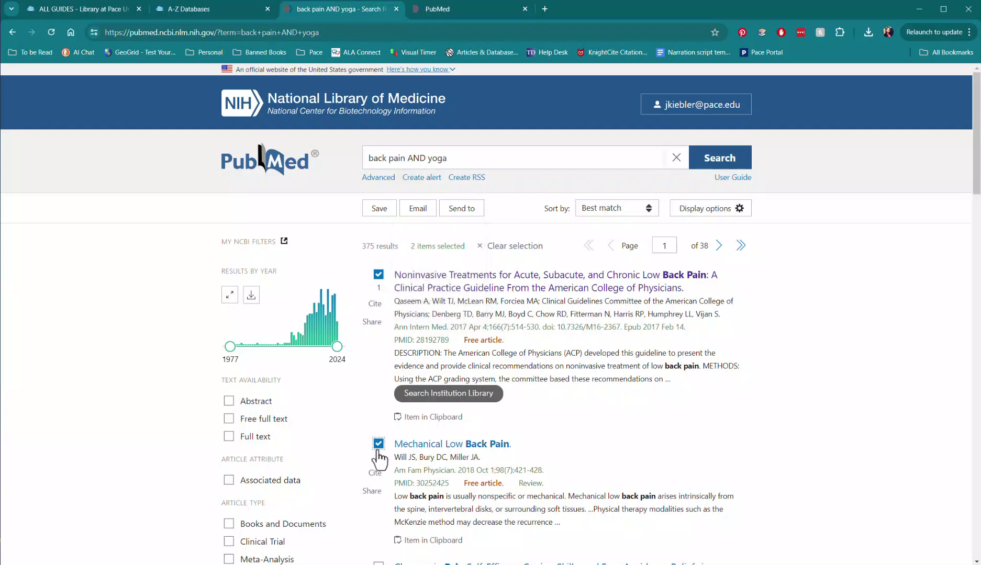
scroll(372, 471, down, 1)
click(378, 513)
scroll(356, 476, up, 1)
click(479, 212)
click(434, 250)
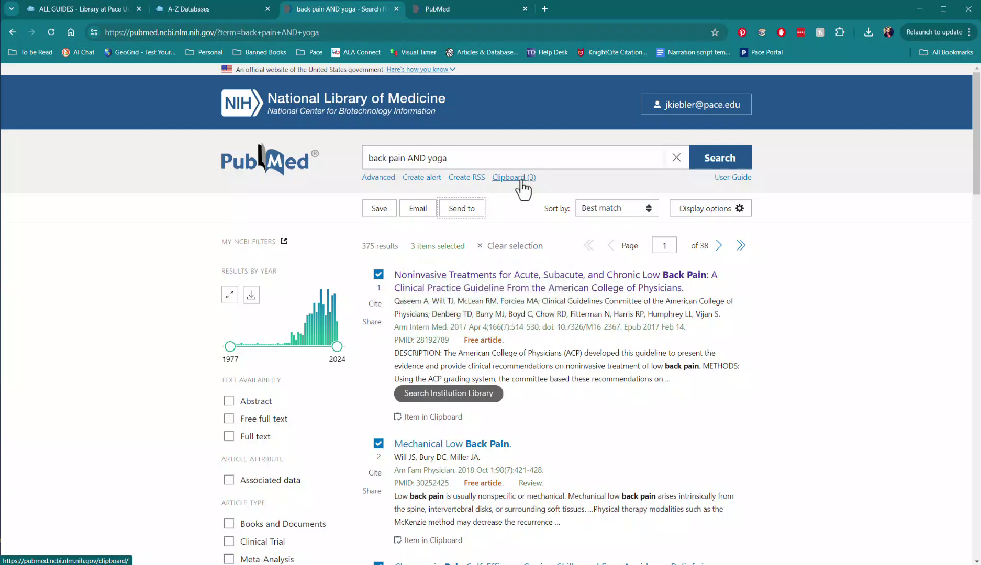
click(472, 212)
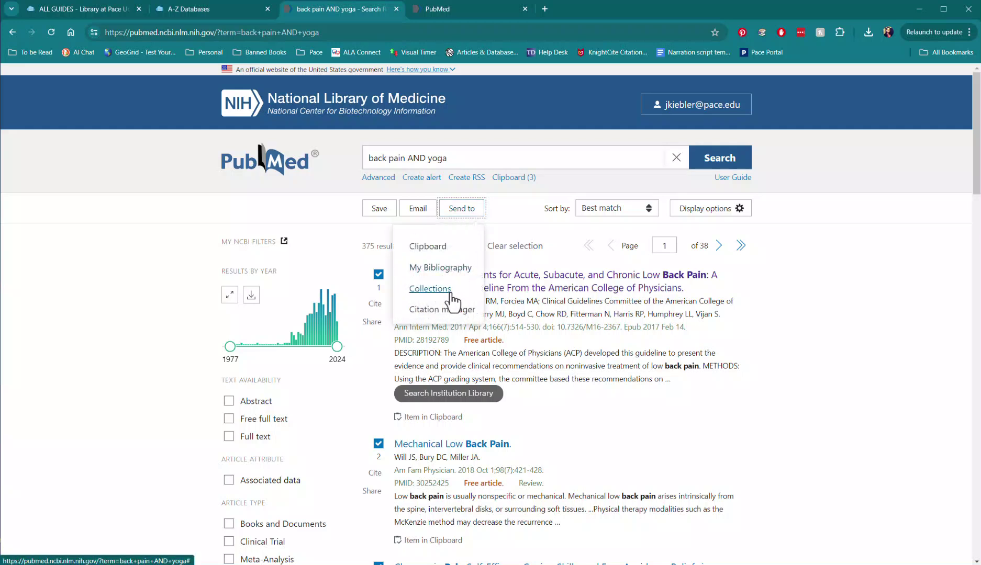
Step: Add the three selected articles to the existing 'Back pain and Yoga' collection
click(429, 289)
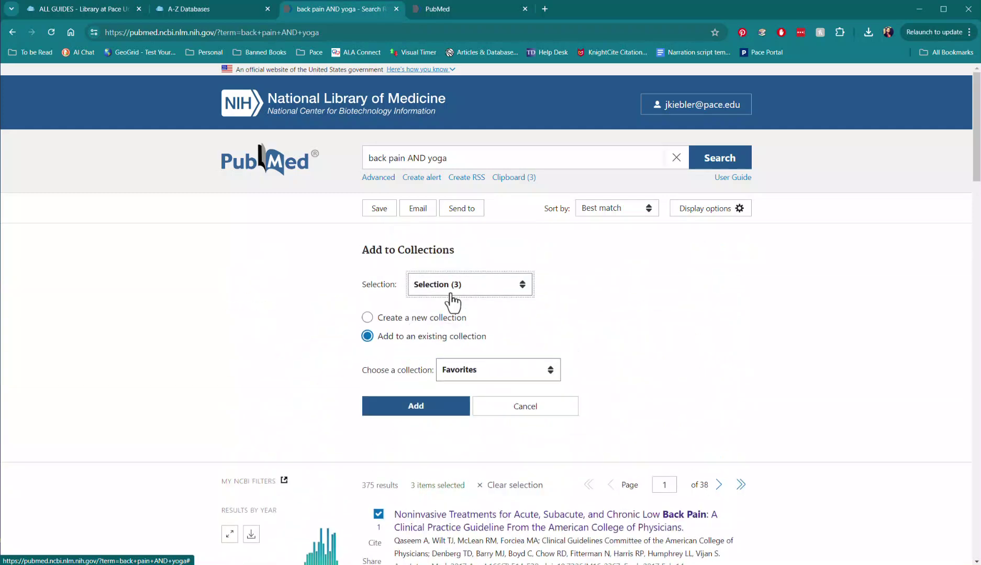
click(528, 289)
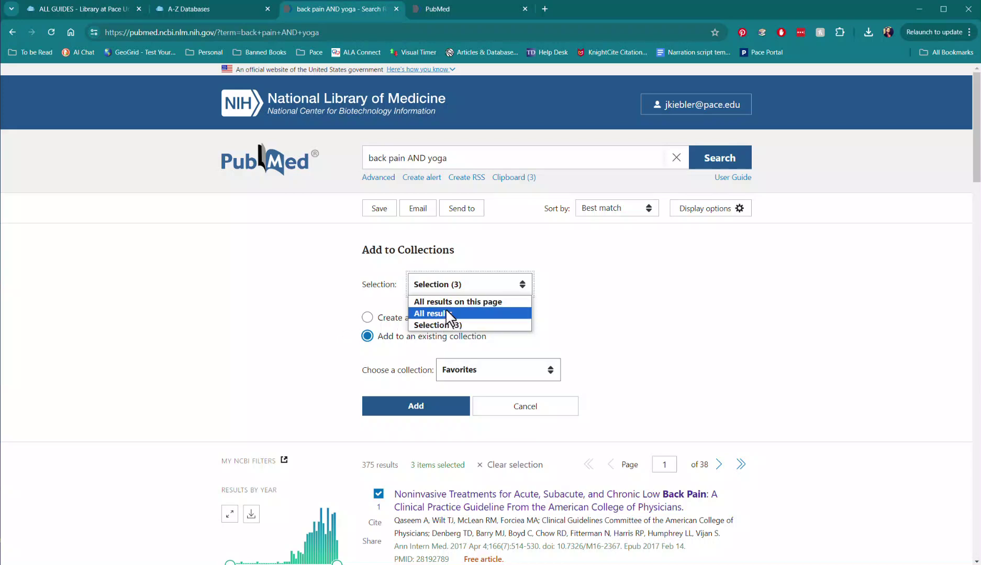
click(467, 325)
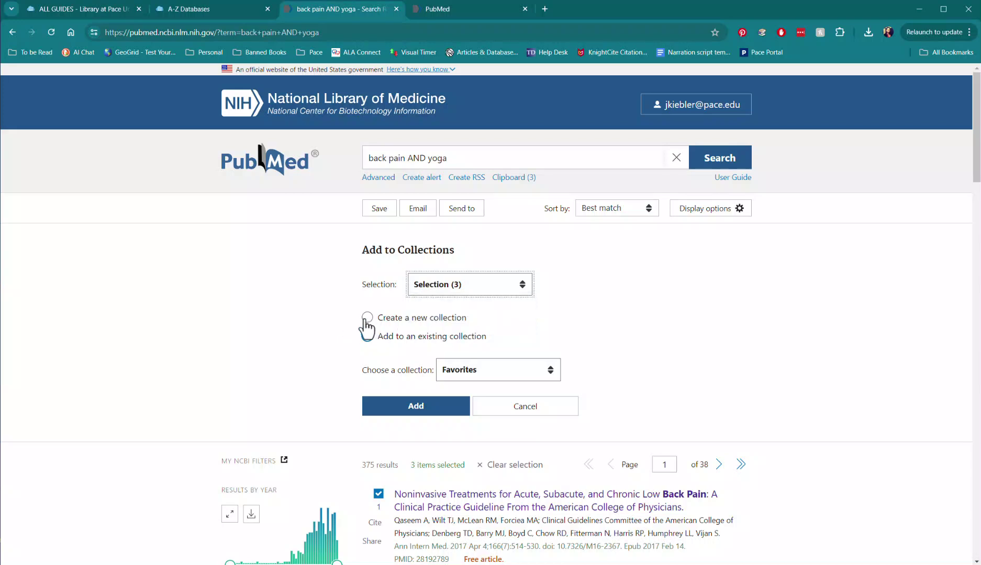
click(366, 317)
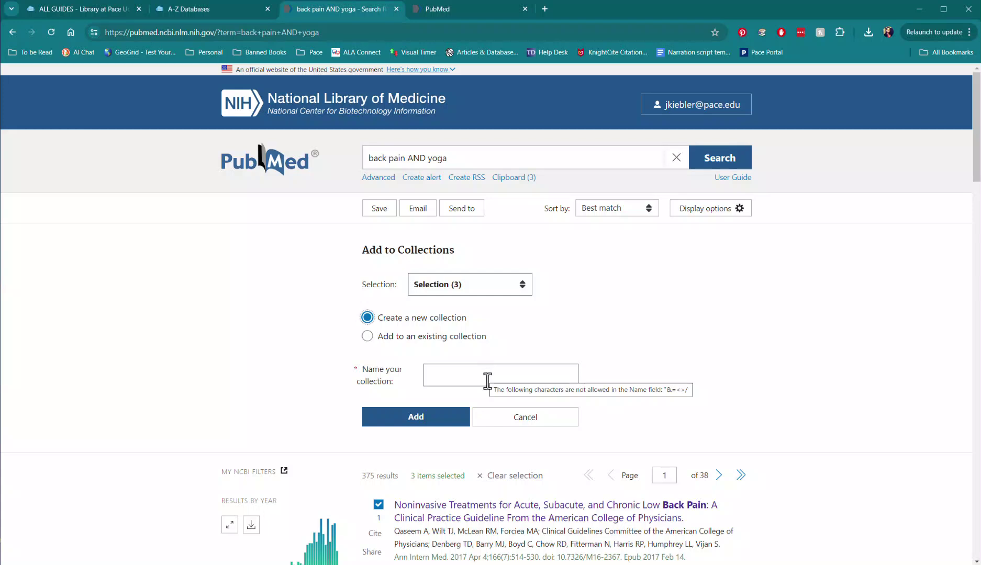
click(367, 337)
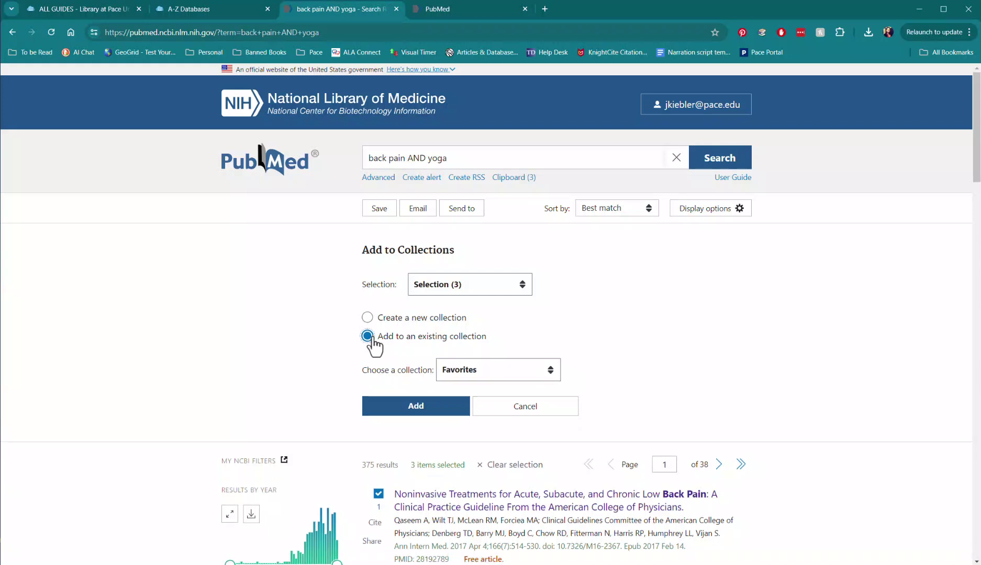
click(493, 370)
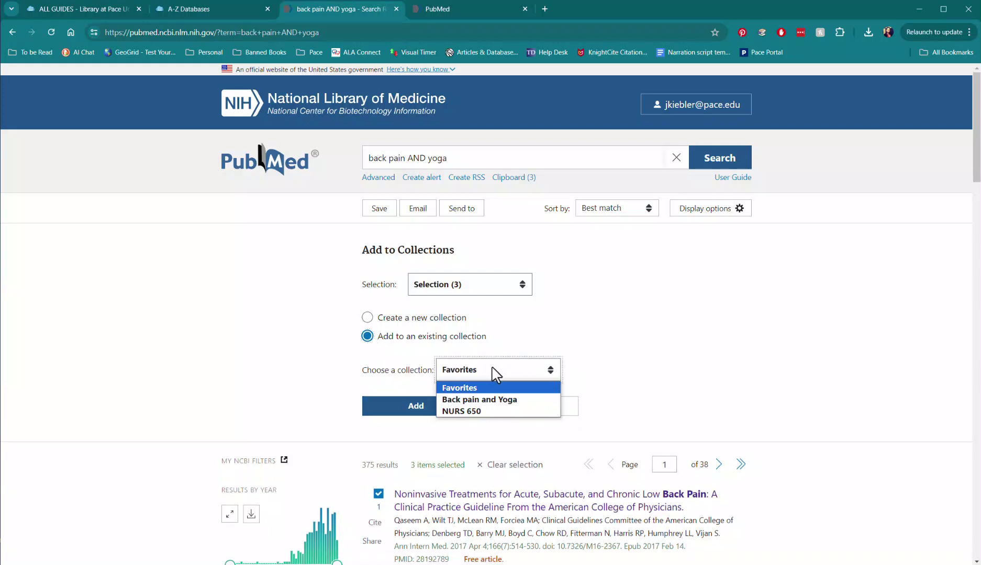
click(493, 402)
click(415, 413)
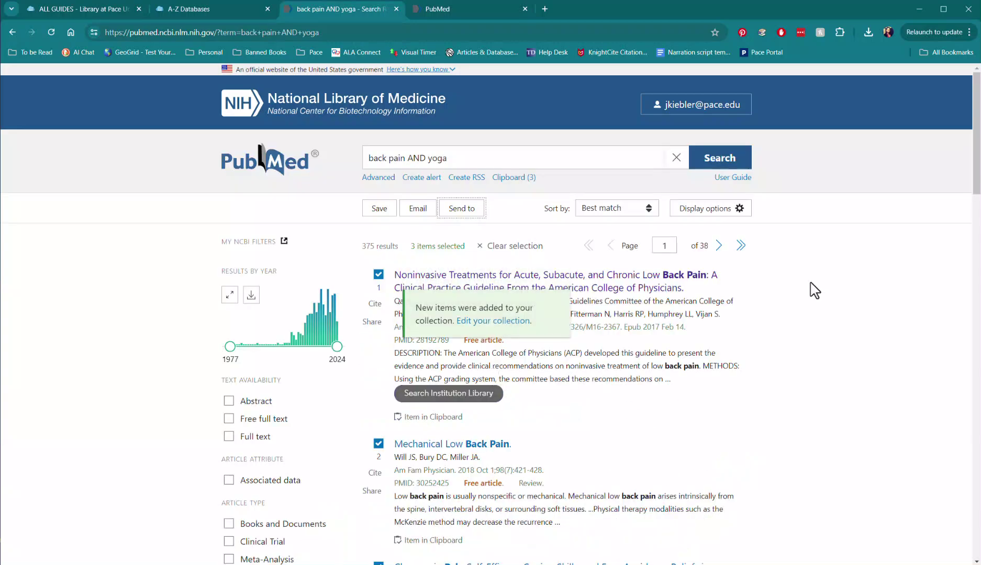
Step: Open the My NCBI dashboard and look inside the Back pain and Yoga collection
click(697, 106)
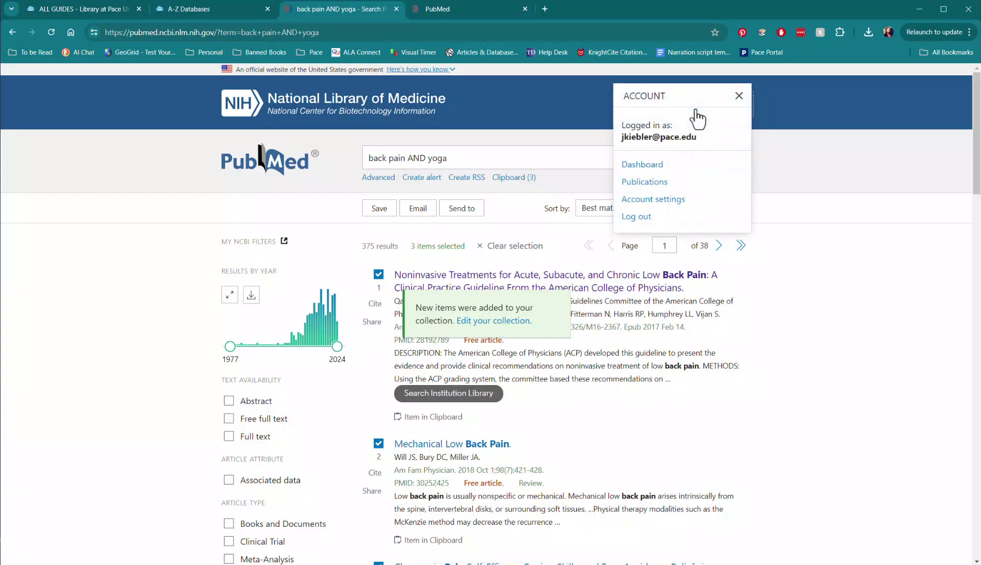
click(648, 167)
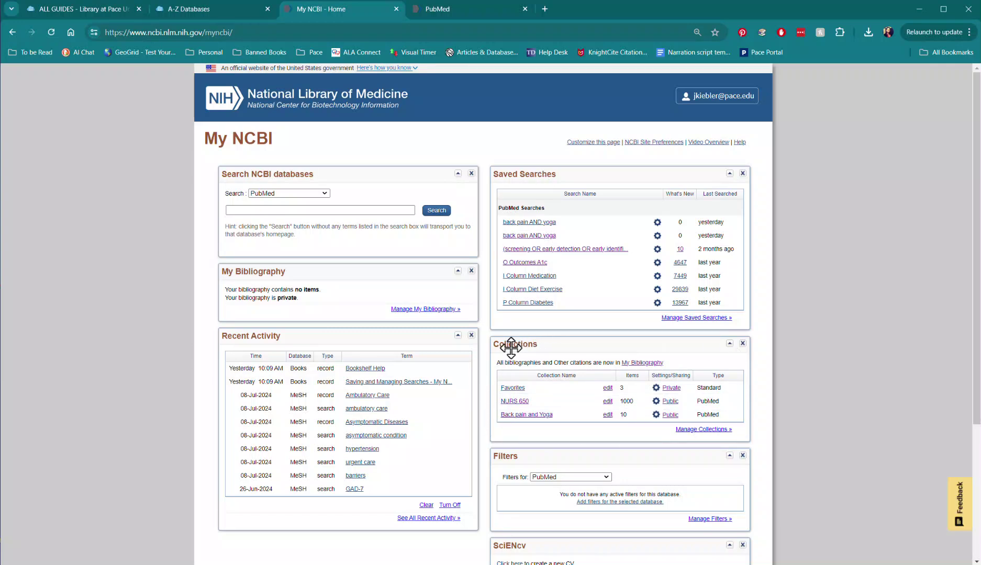
click(522, 415)
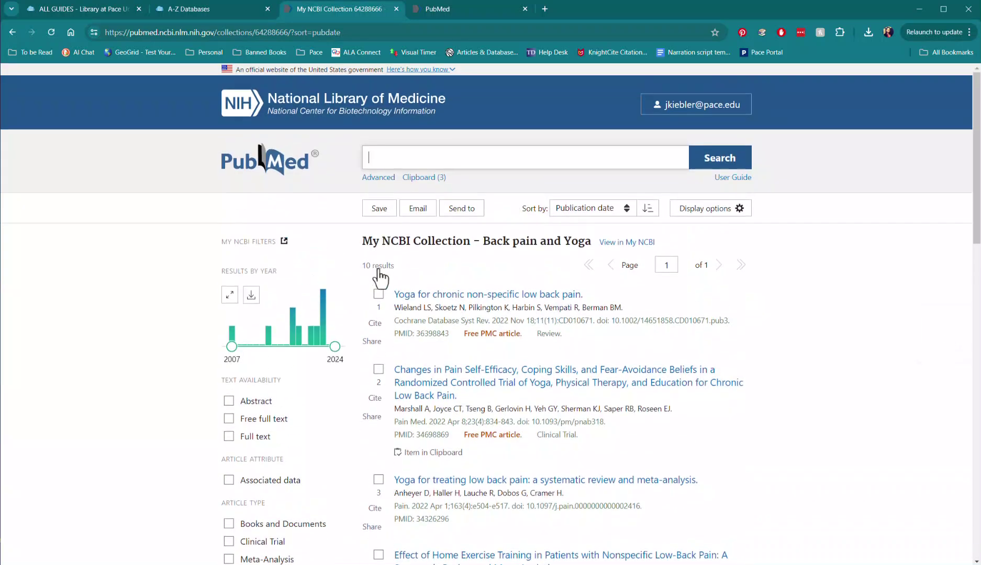
click(15, 31)
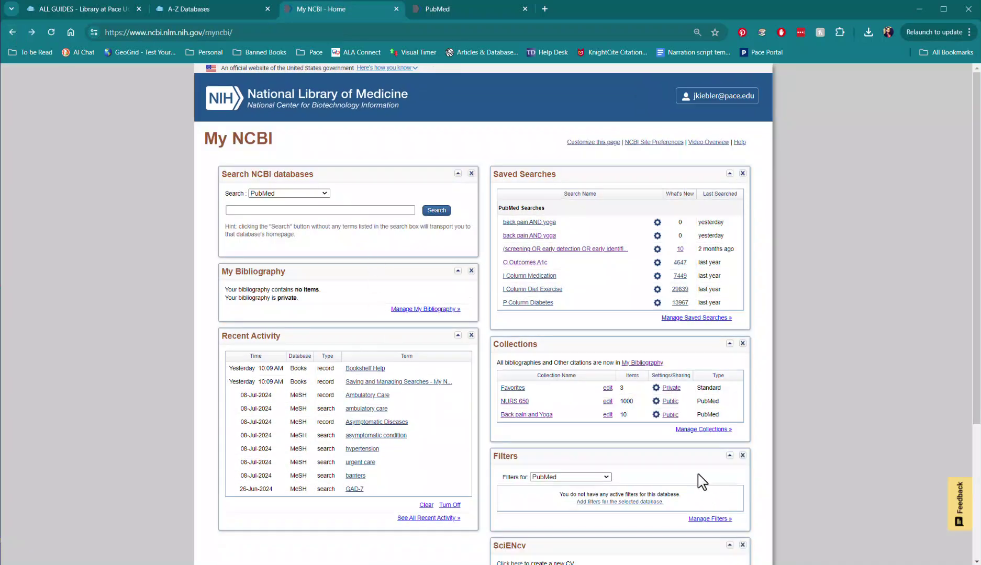
Step: Open the Back pain and Yoga collection's edit page and check its three articles
click(609, 416)
click(241, 222)
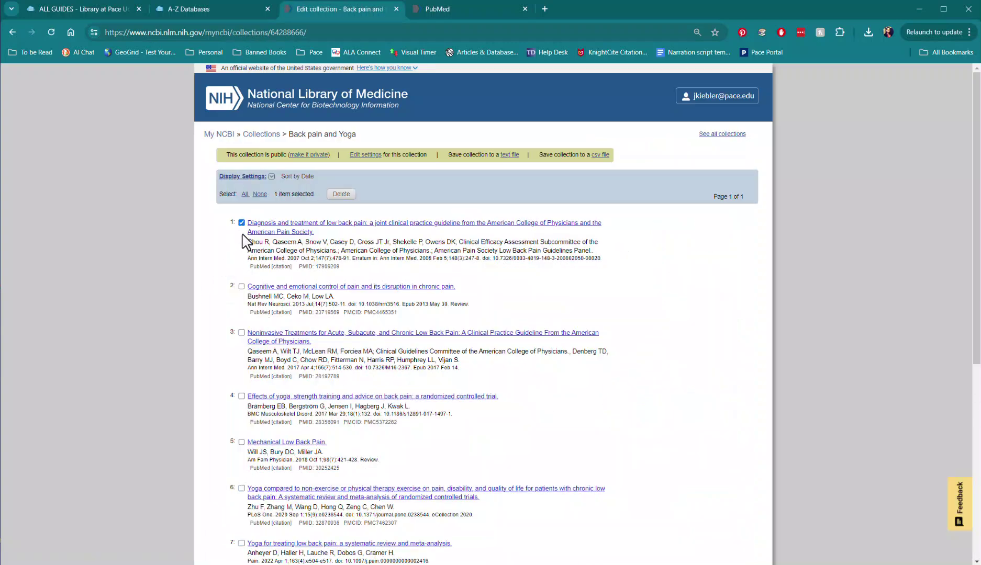
click(241, 286)
click(241, 333)
Step: Select the collection's public Direct URL, then return to the 375 back pain AND yoga results
key(alt+Left)
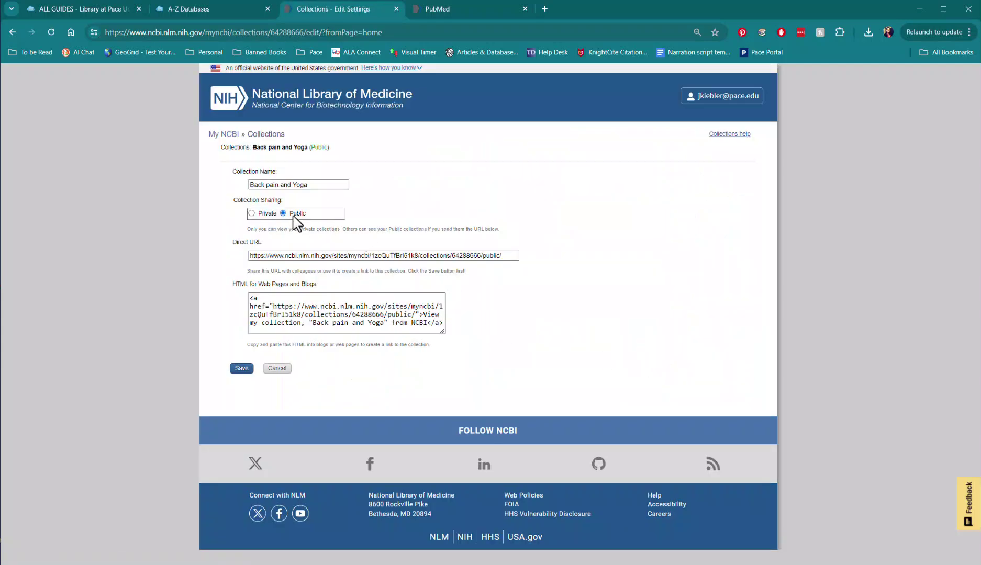
click(262, 255)
triple_click(261, 255)
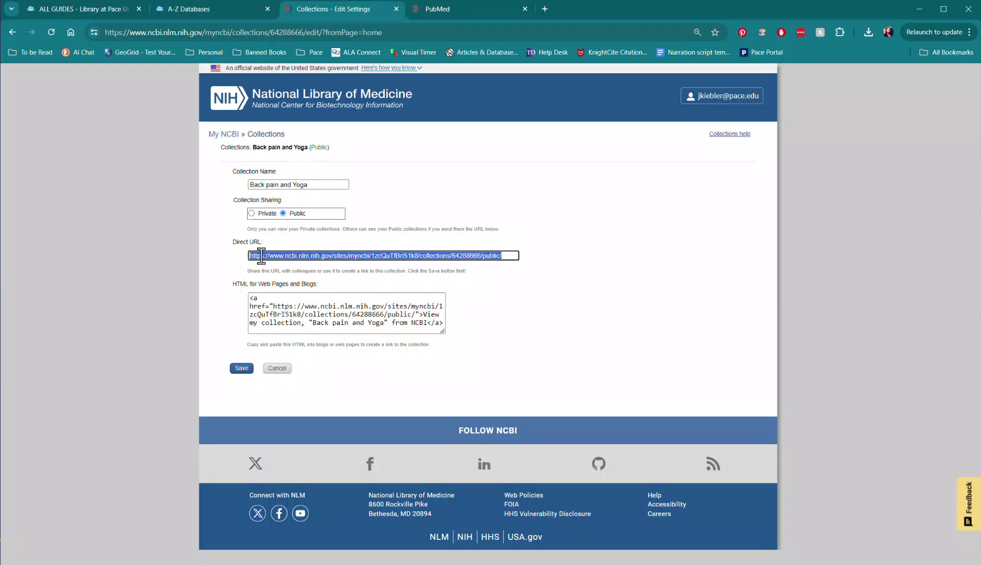
key(alt+Left)
Step: Open the Send to menu for the selected results
click(478, 213)
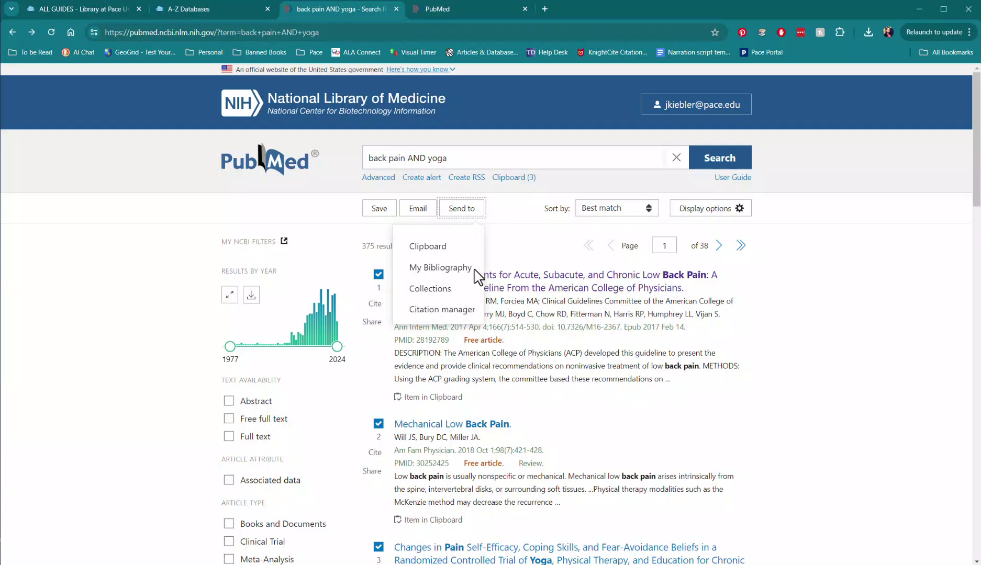
Step: Create a citation-manager file of the selected results, downloading pubmed-backpainAN-set (2).nbib
click(461, 311)
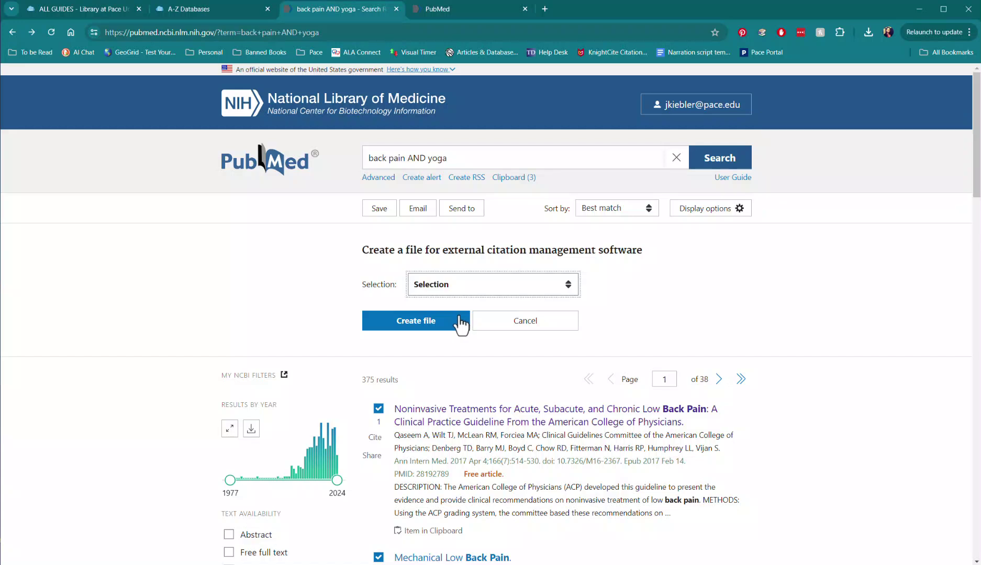
click(461, 320)
click(486, 285)
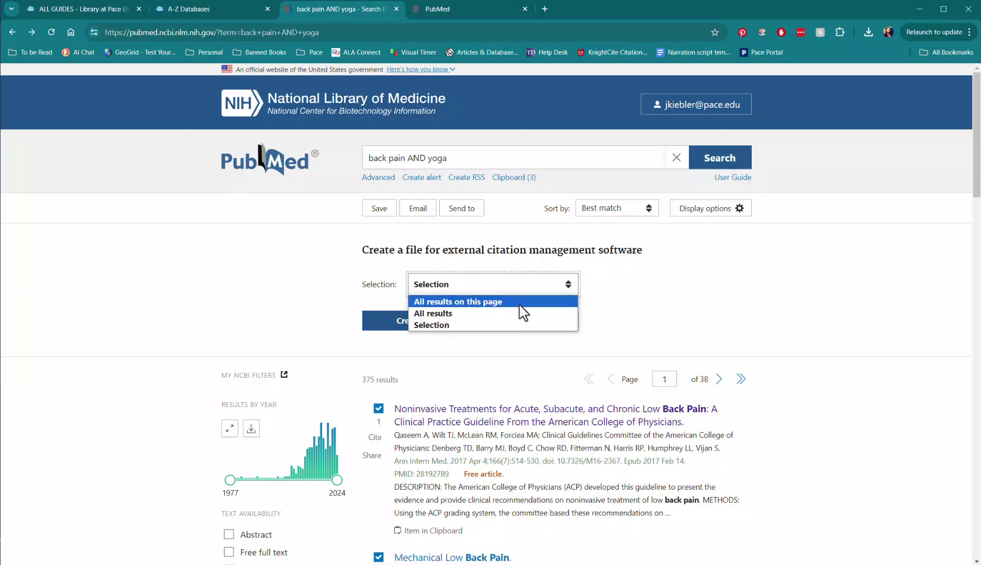
click(464, 325)
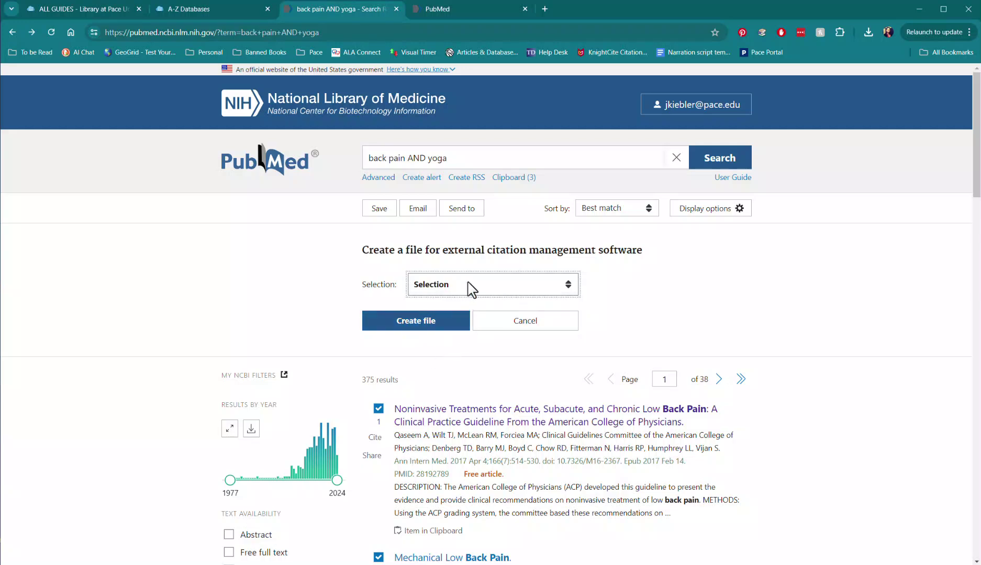
click(425, 322)
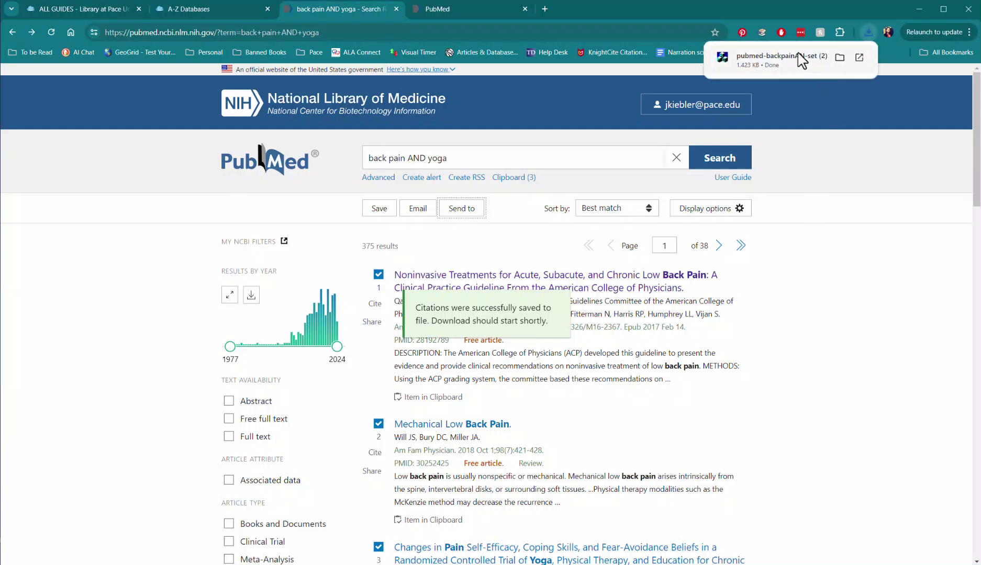
Step: Open the downloaded .nbib in EndNote 21, decline the 21.3 update, and return to PubMed
click(857, 60)
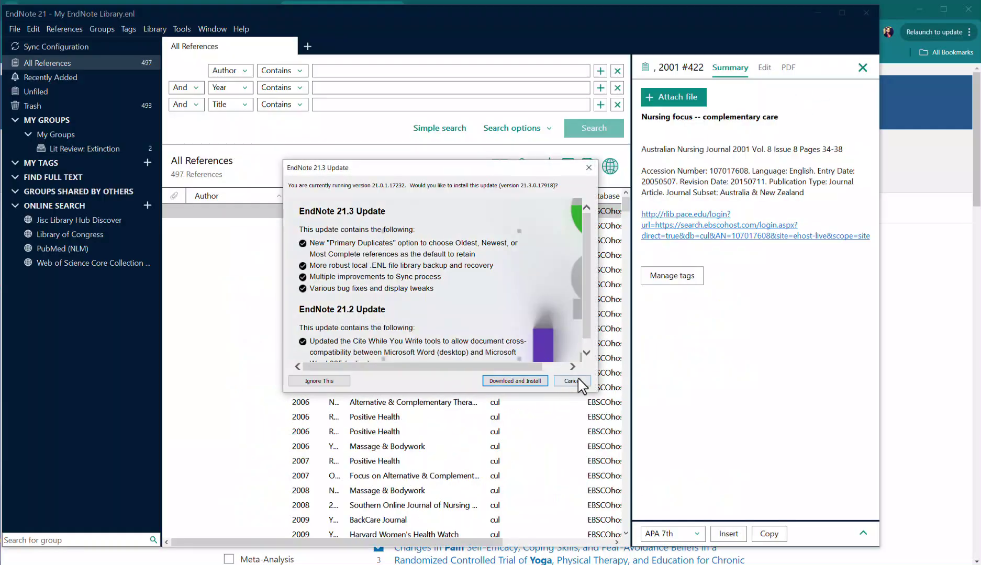
click(572, 380)
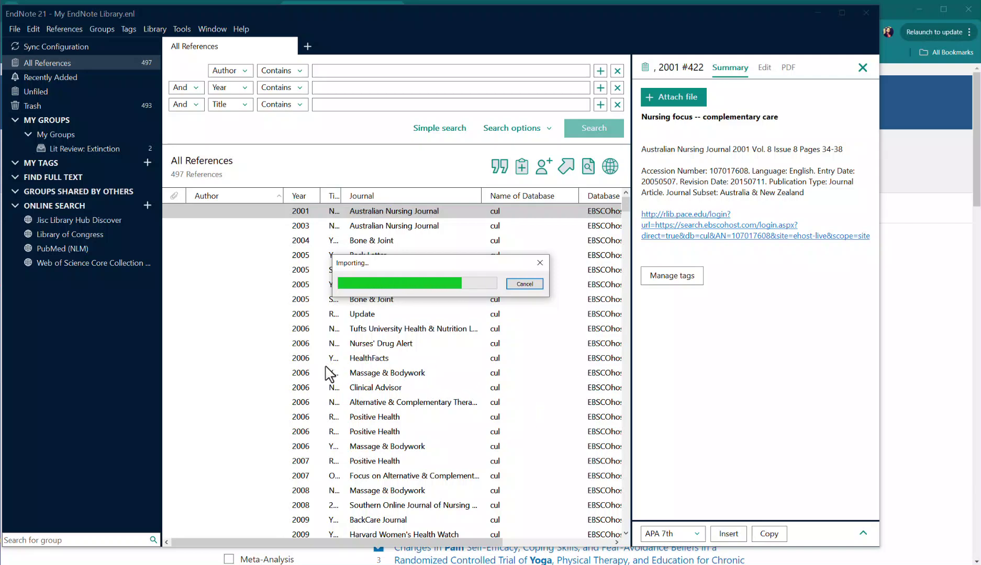
key(alt+Tab)
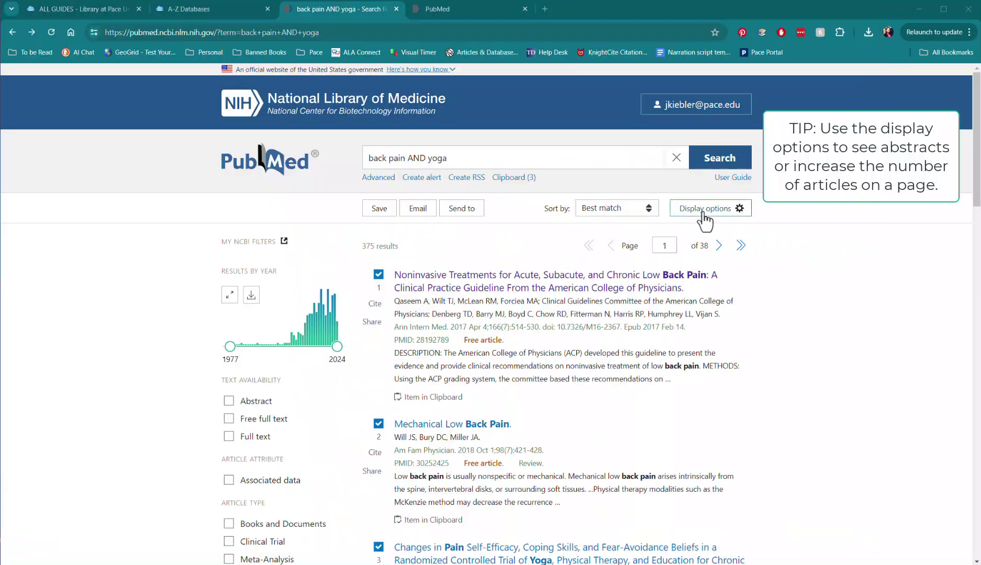
Step: Show 200 results per page and sort the results by Most recent
click(719, 224)
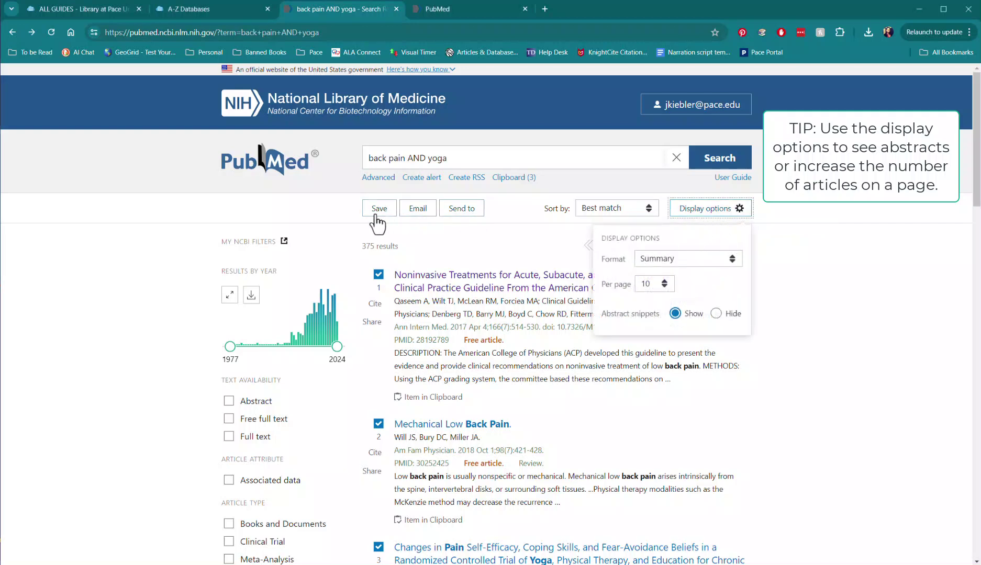
click(663, 286)
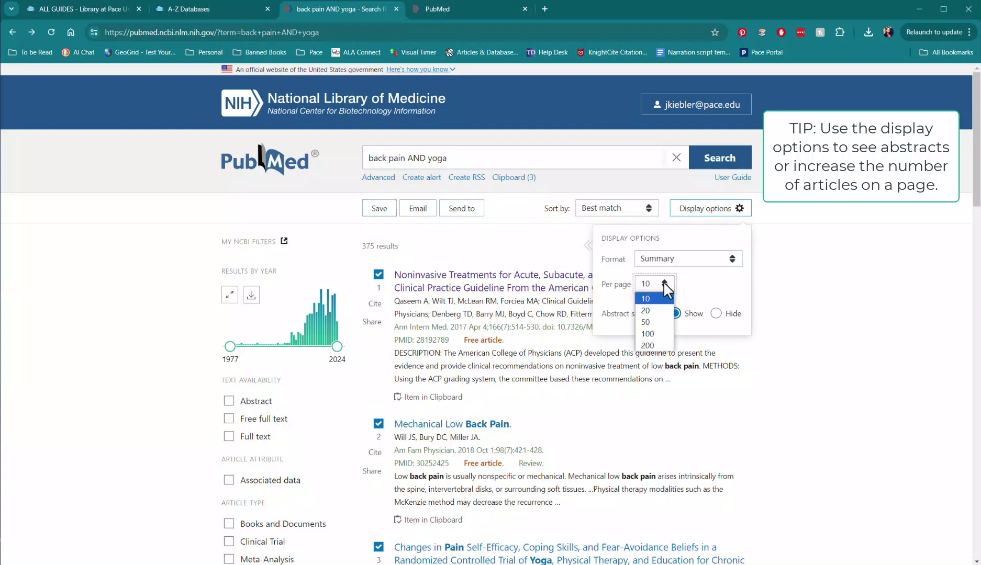
click(661, 346)
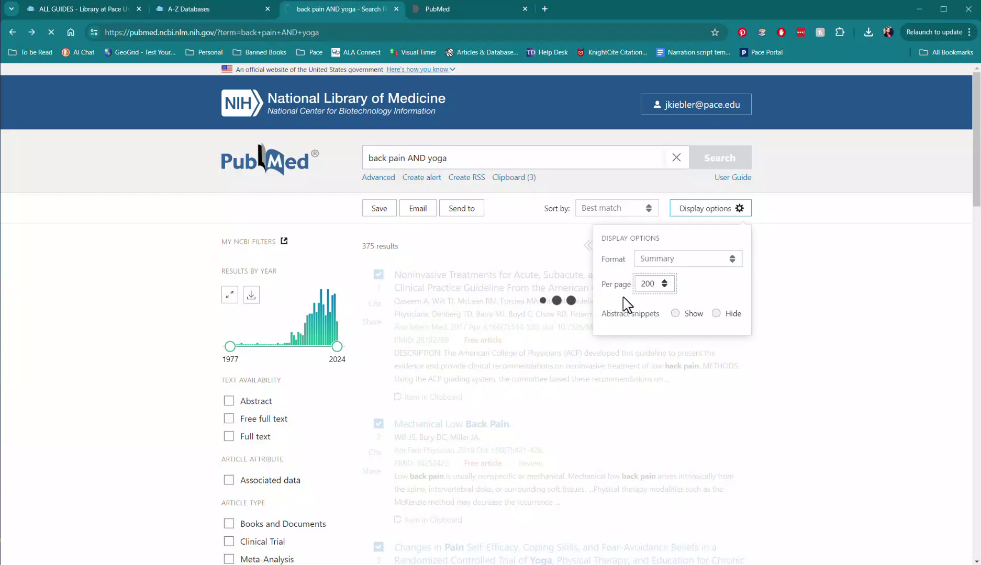
click(649, 214)
click(631, 218)
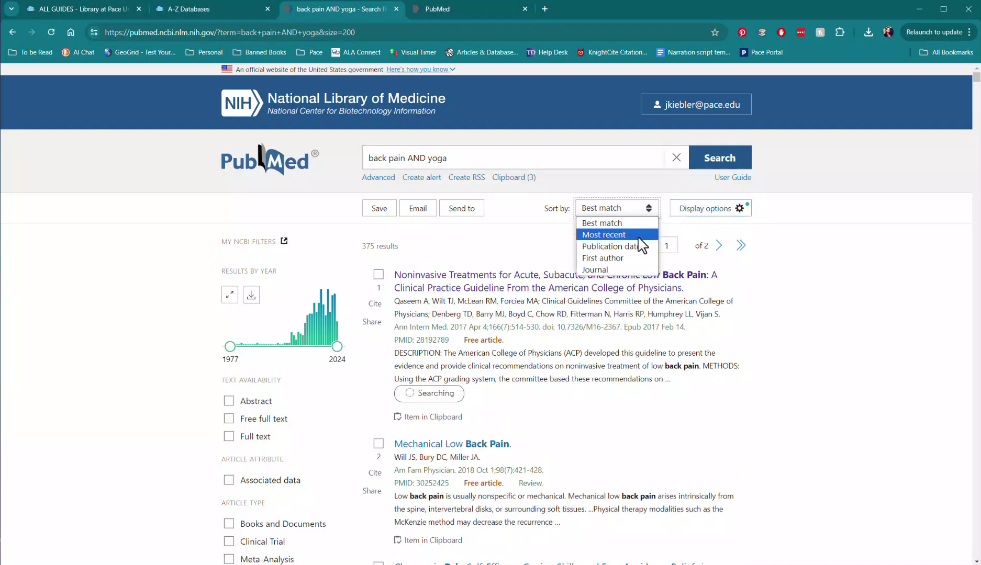
click(637, 238)
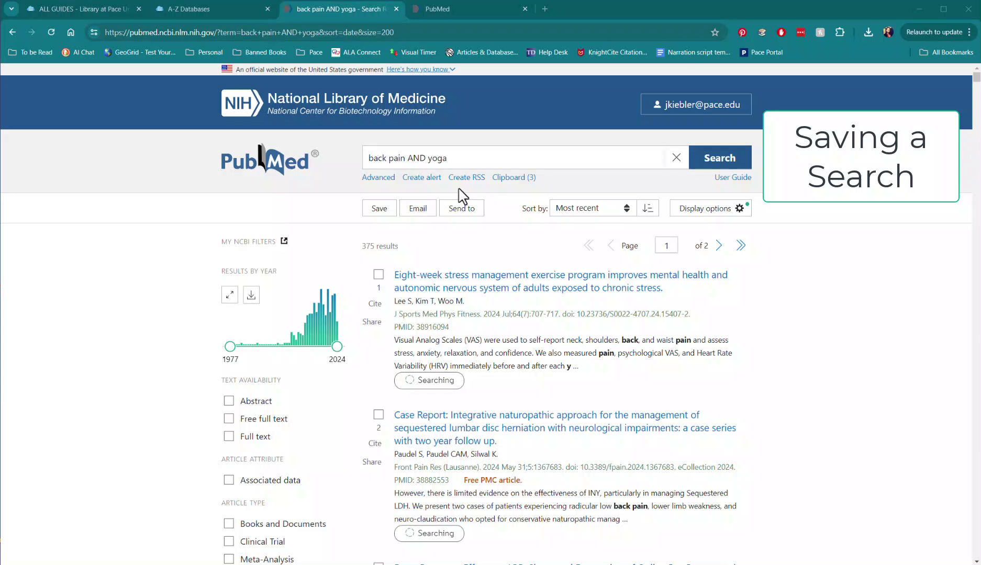
Step: Save the search as 'back pain AND yoga' with email updates set to No
click(421, 178)
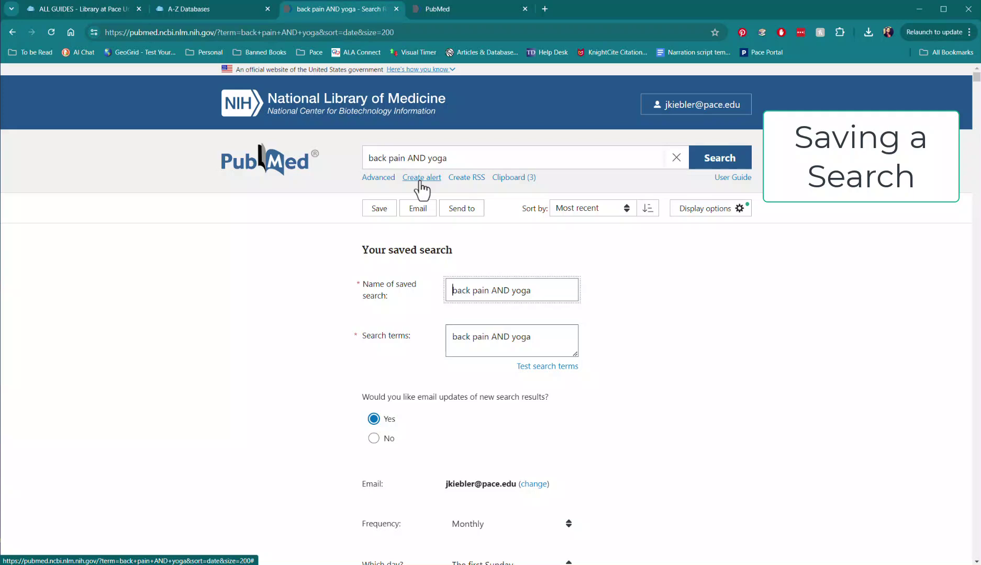
drag(451, 291, 539, 291)
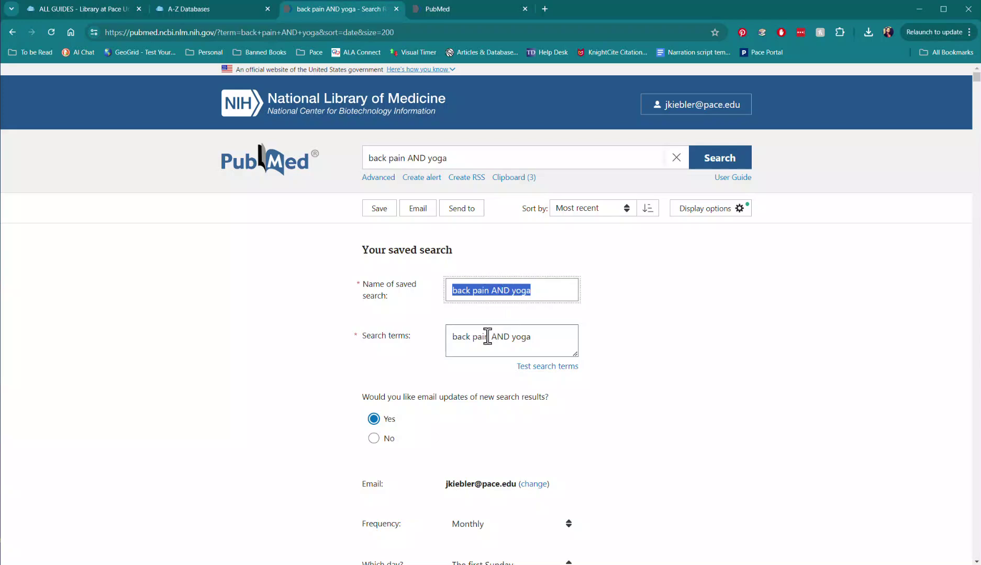
drag(451, 338, 541, 341)
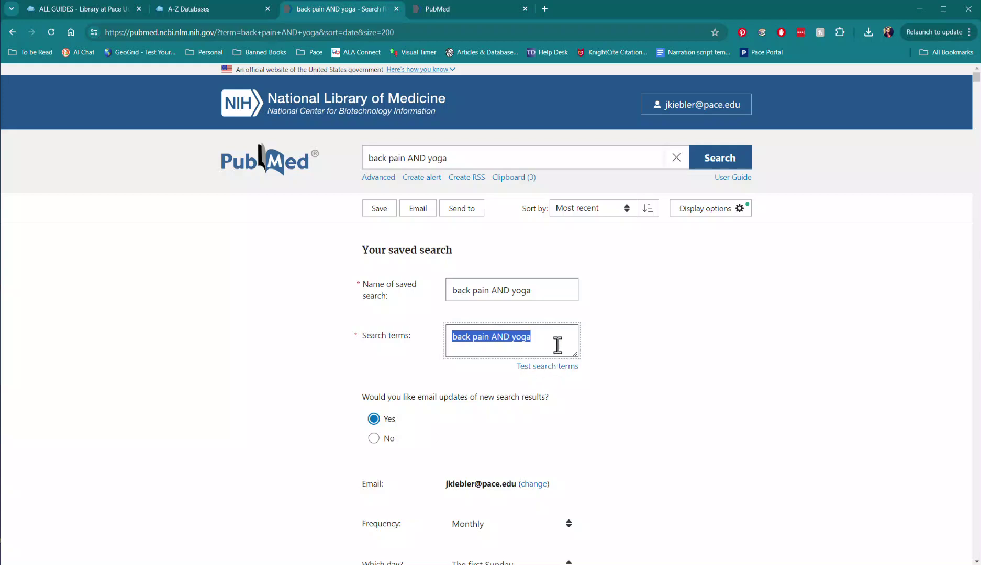
click(552, 337)
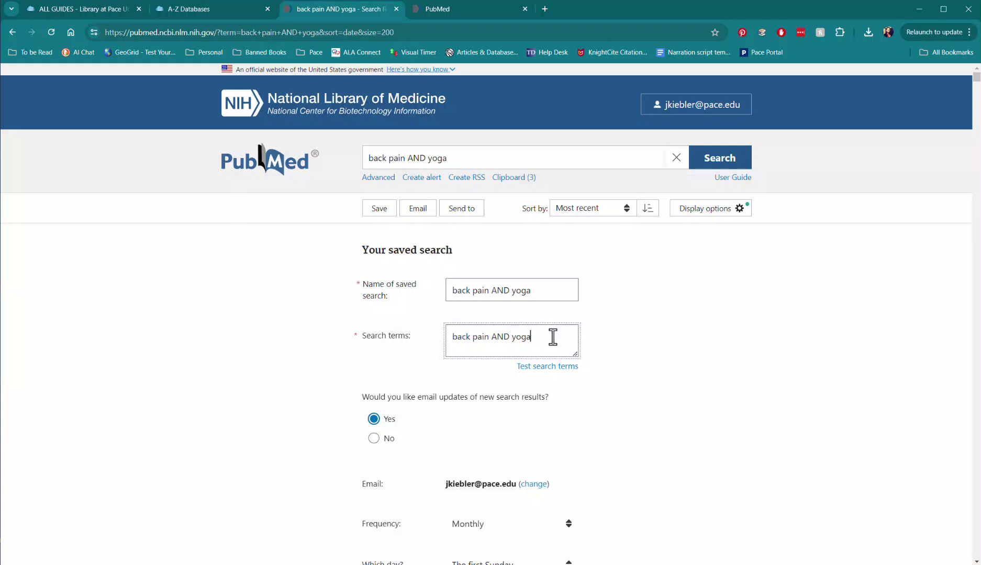
scroll(357, 346, down, 2)
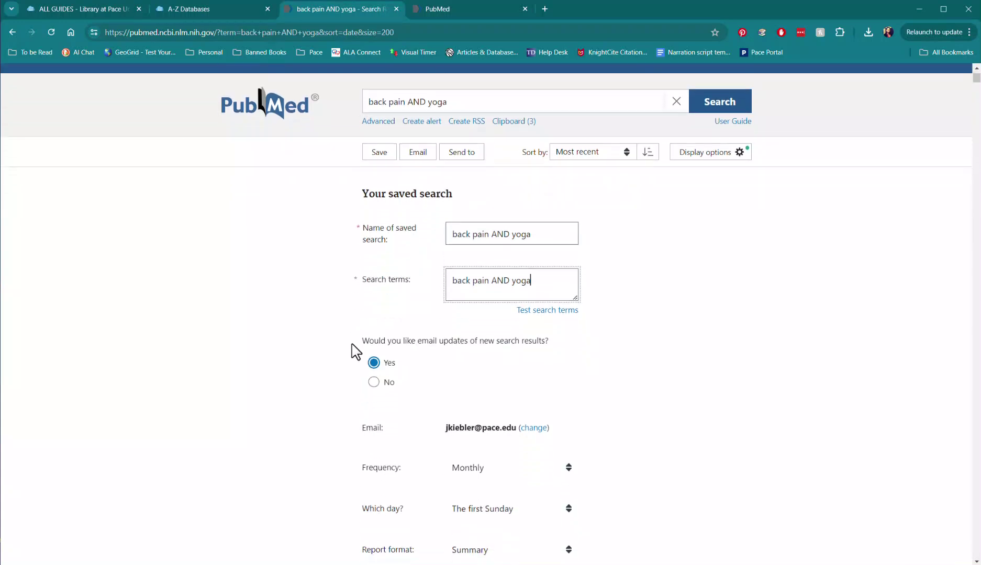
scroll(357, 352, down, 1)
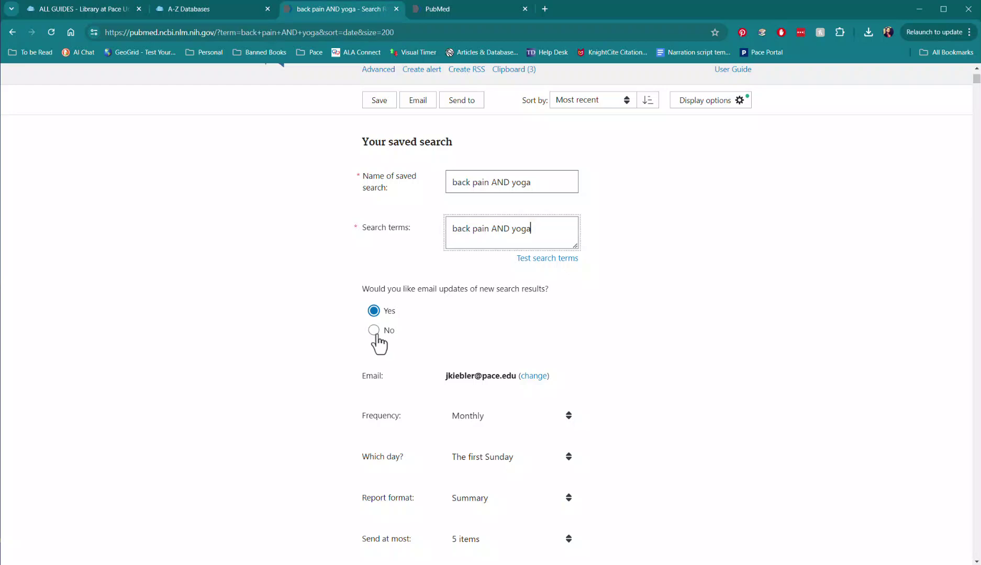
click(374, 331)
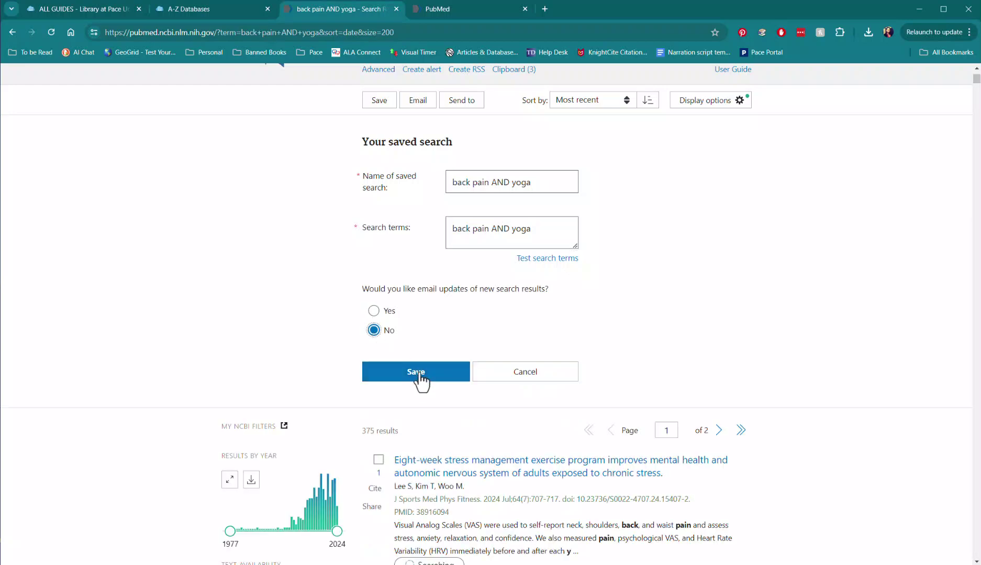
click(416, 373)
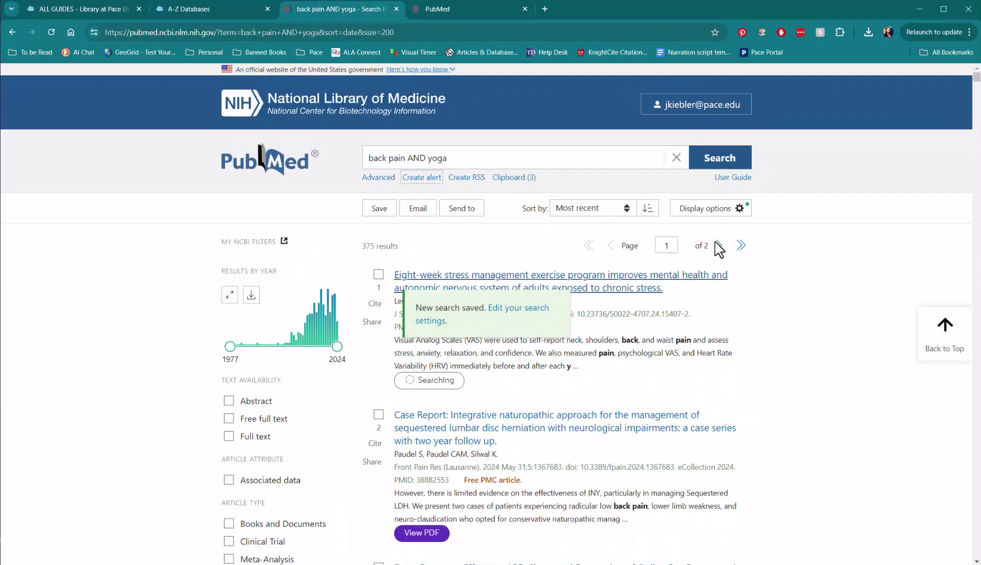
Step: Open the My NCBI dashboard from the account menu
click(695, 104)
click(645, 169)
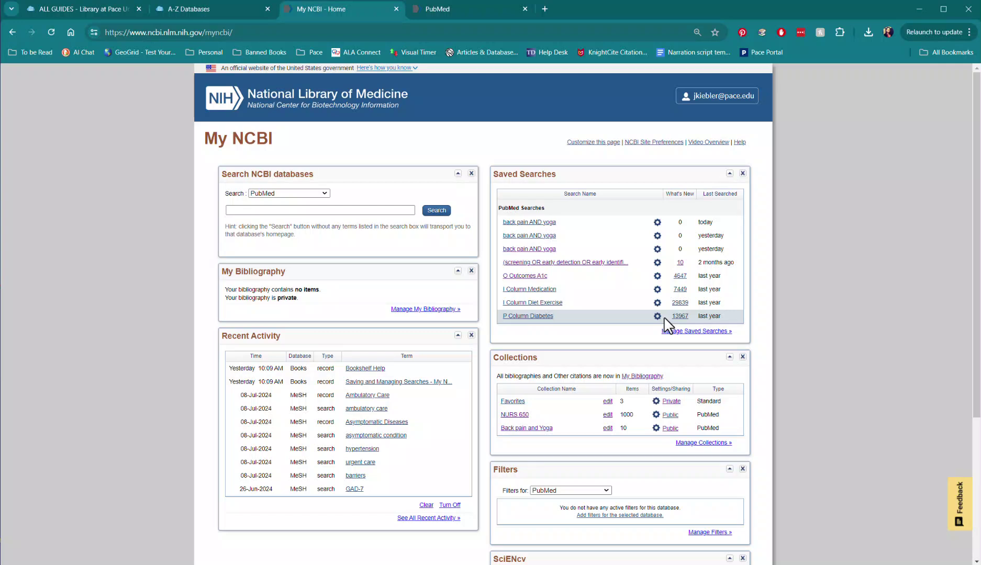
Step: Read a saved search's full search terms in its settings, then return to the results
click(657, 264)
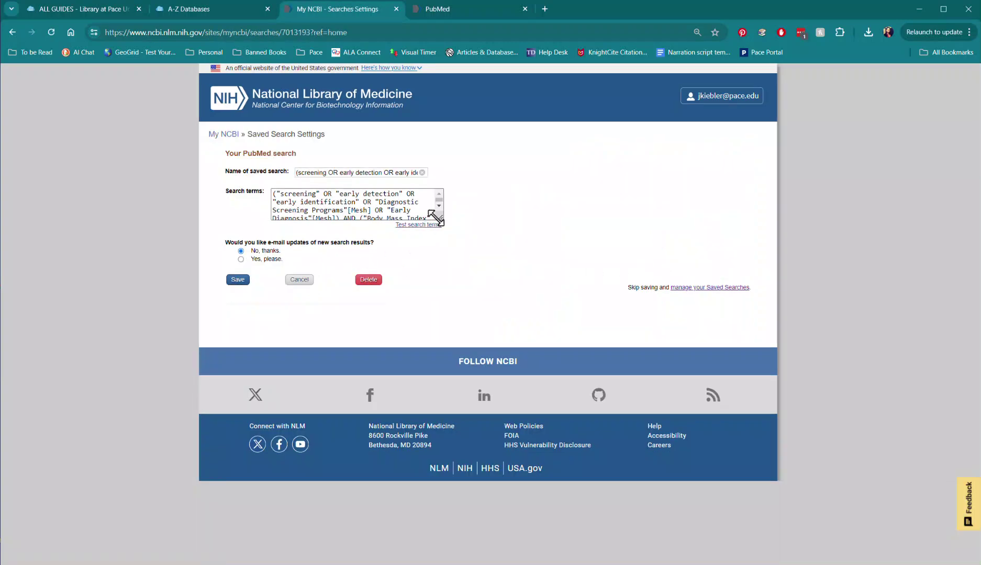
drag(441, 217, 441, 271)
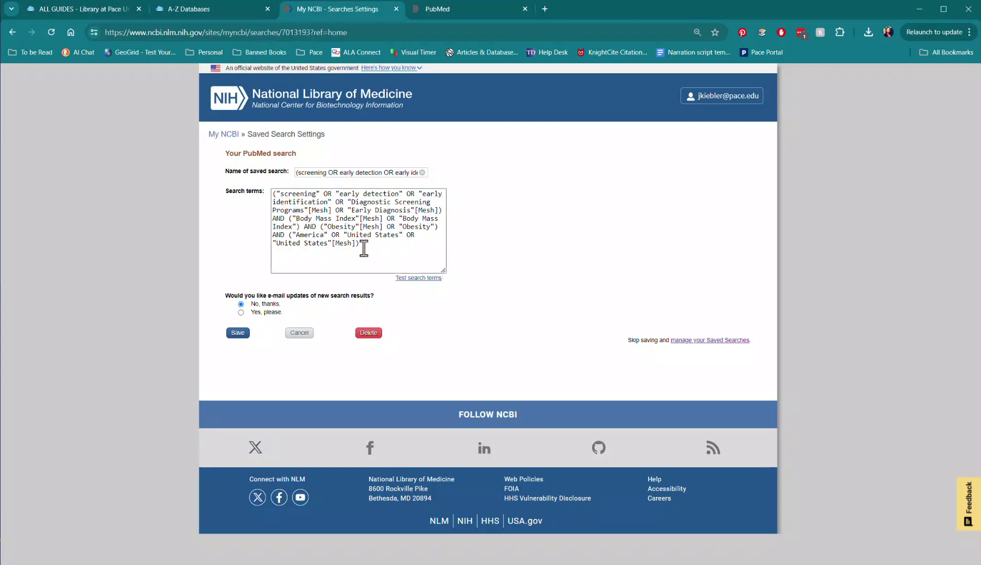
key(alt+Left)
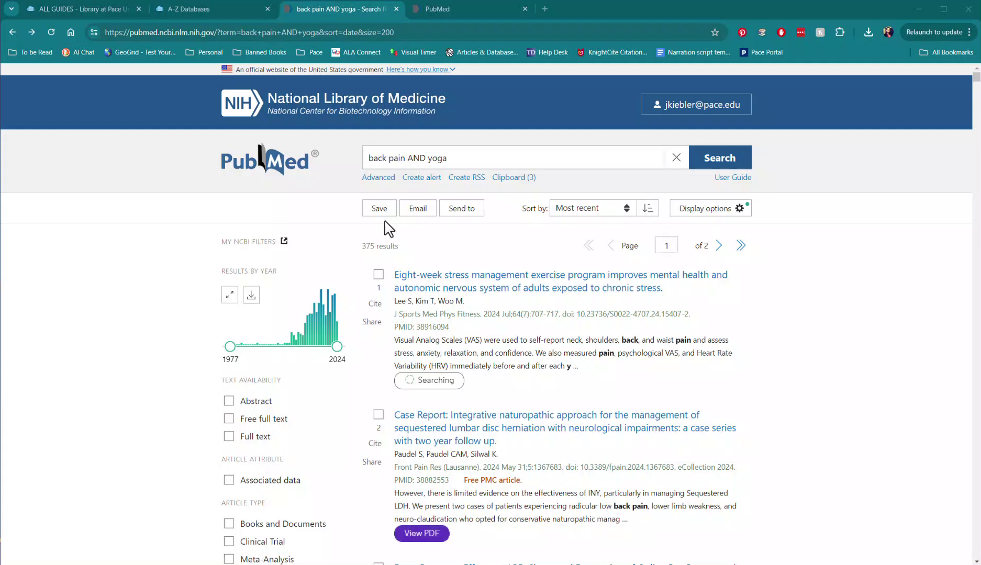
Step: Open the Pace library's Ask a Librarian page and review Research Appointments, live chat and email options
click(104, 8)
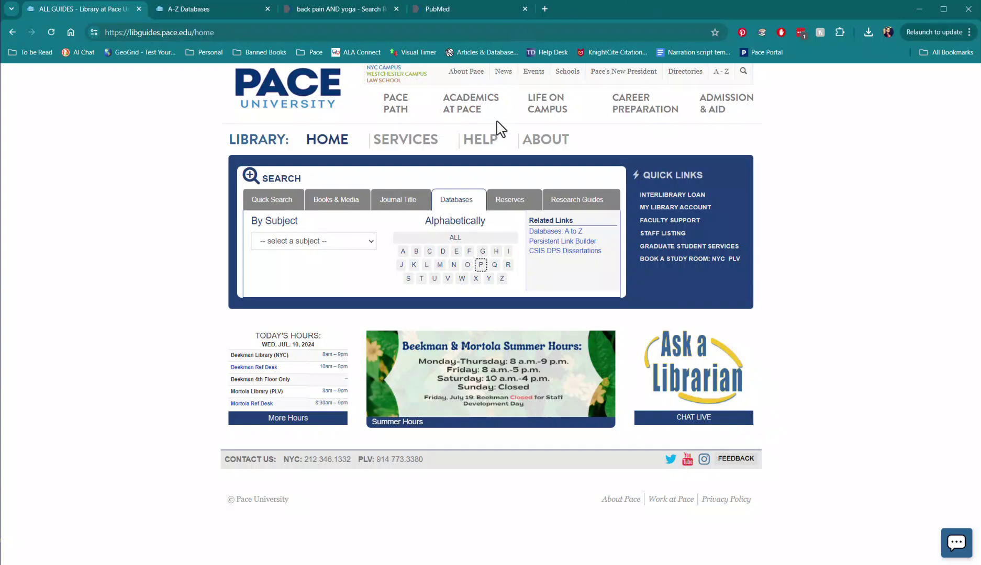
click(490, 150)
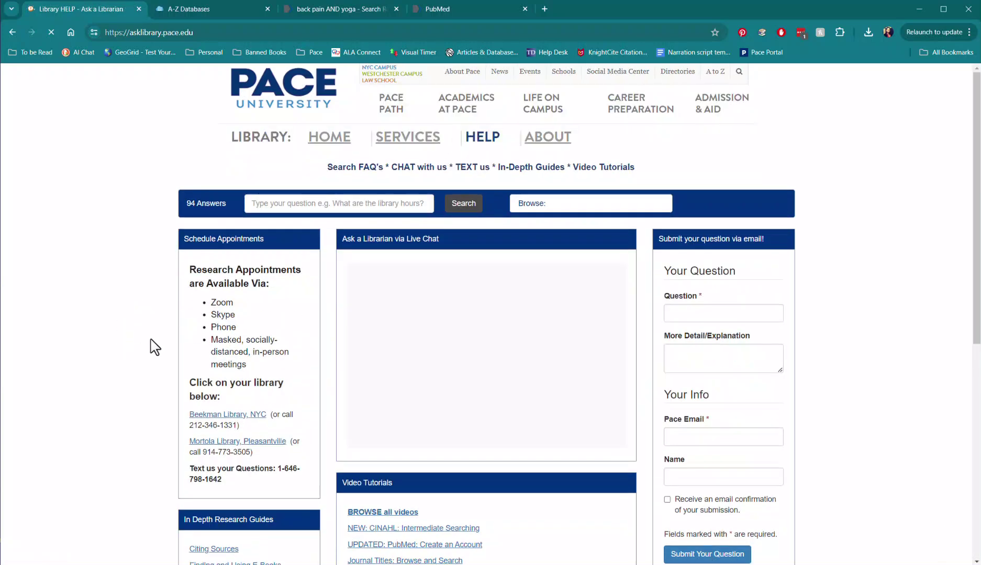
scroll(171, 314, down, 1)
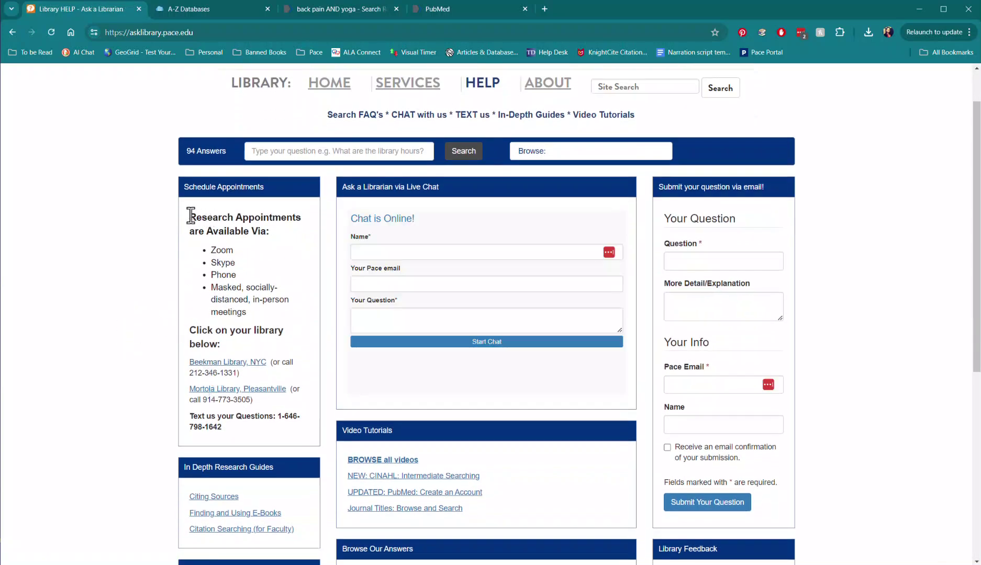
drag(190, 215, 309, 222)
scroll(338, 424, down, 1)
click(416, 386)
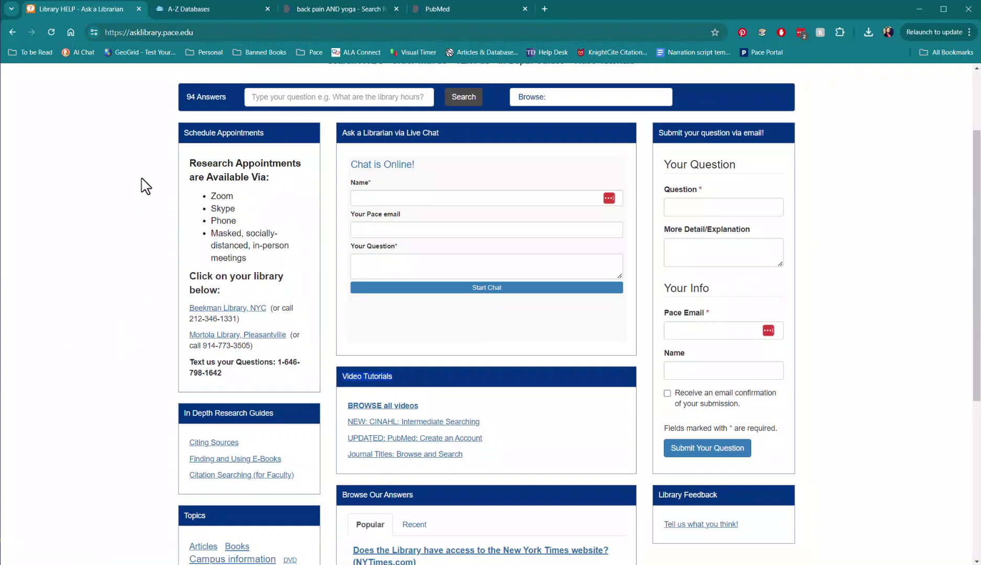